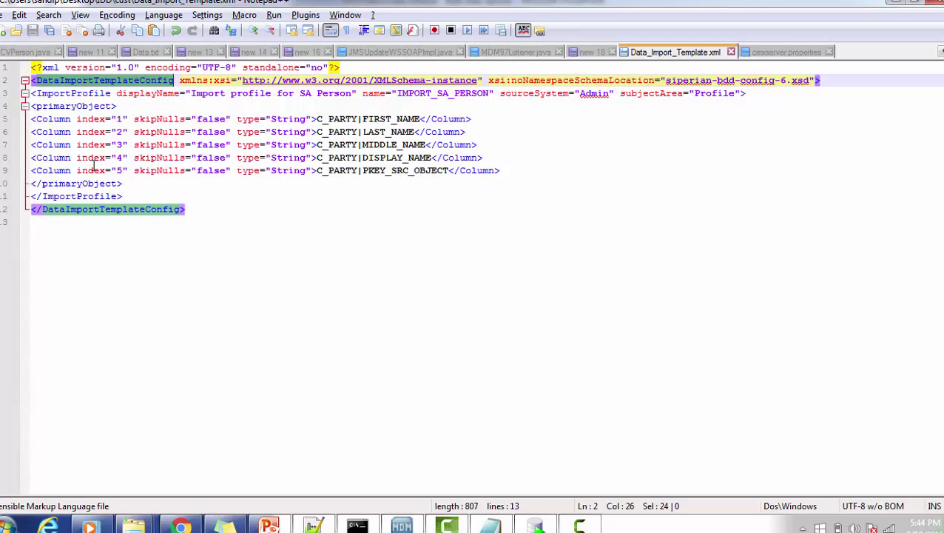
Examine the ImportProfile element and its subjectArea value in Data_Import_Template.xml
double_click(80, 94)
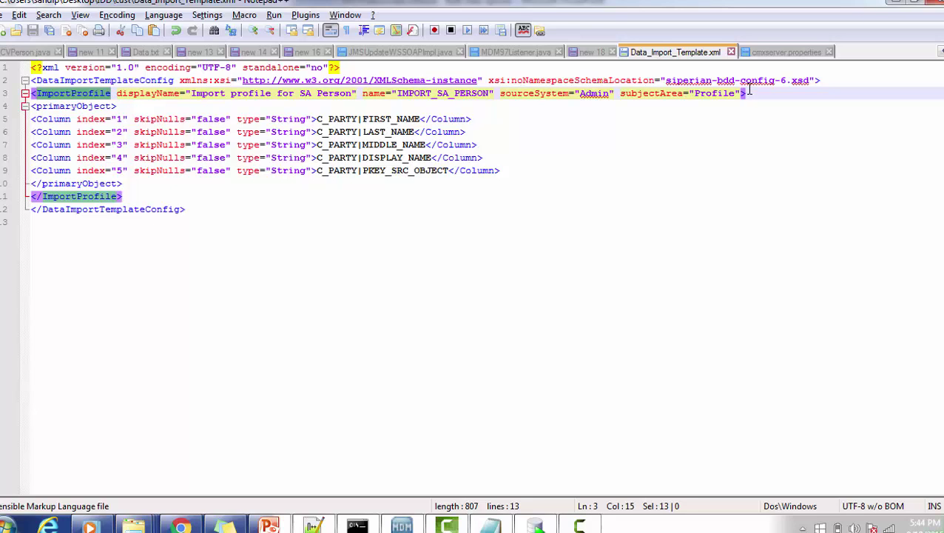
click(716, 95)
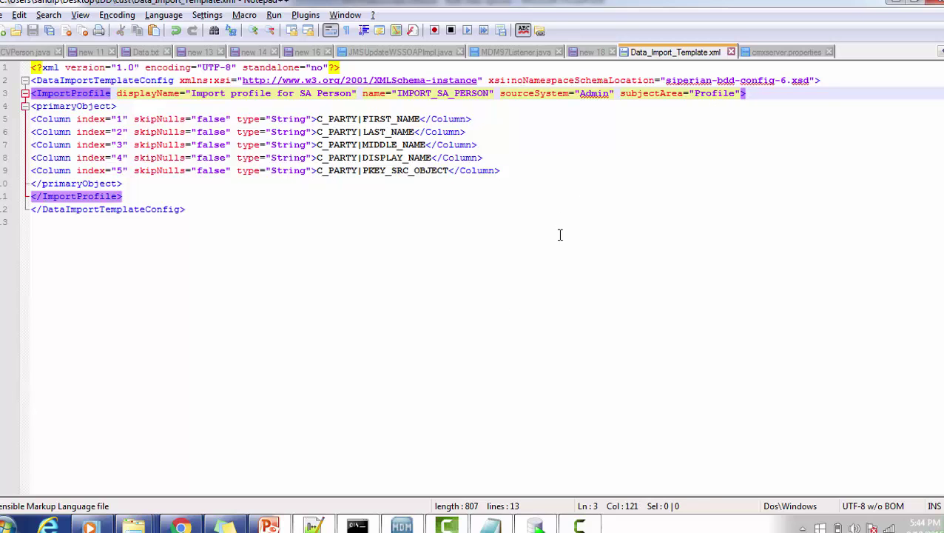
Switch to the IDD configuration page in Chrome and log in again as admin, re-entering the account password
click(180, 525)
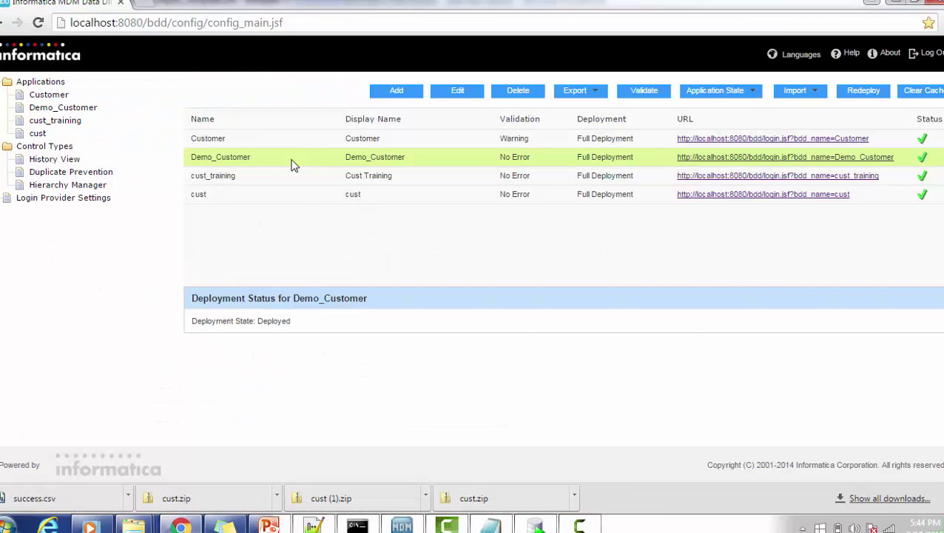
click(458, 95)
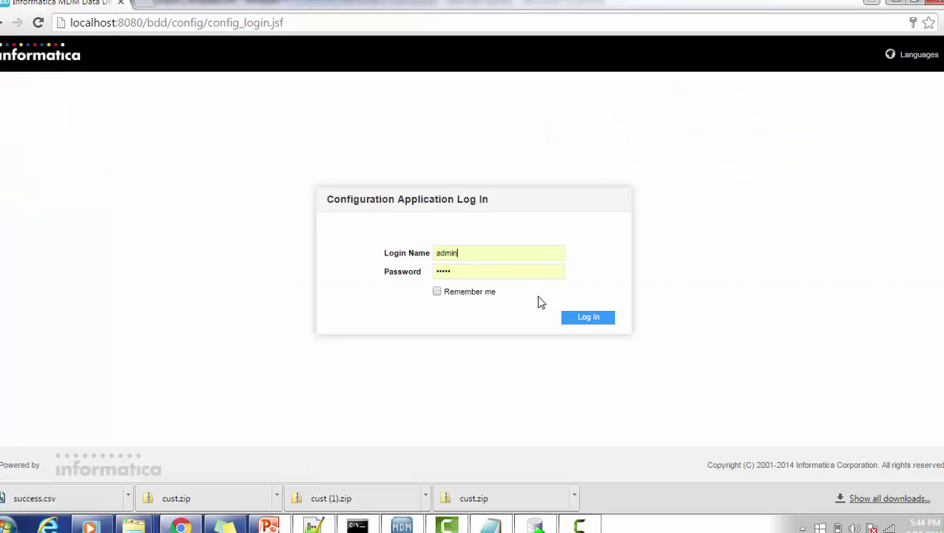
click(494, 270)
key(BackSpace)
key(BackSpace)
key(BackSpace)
key(BackSpace)
key(BackSpace)
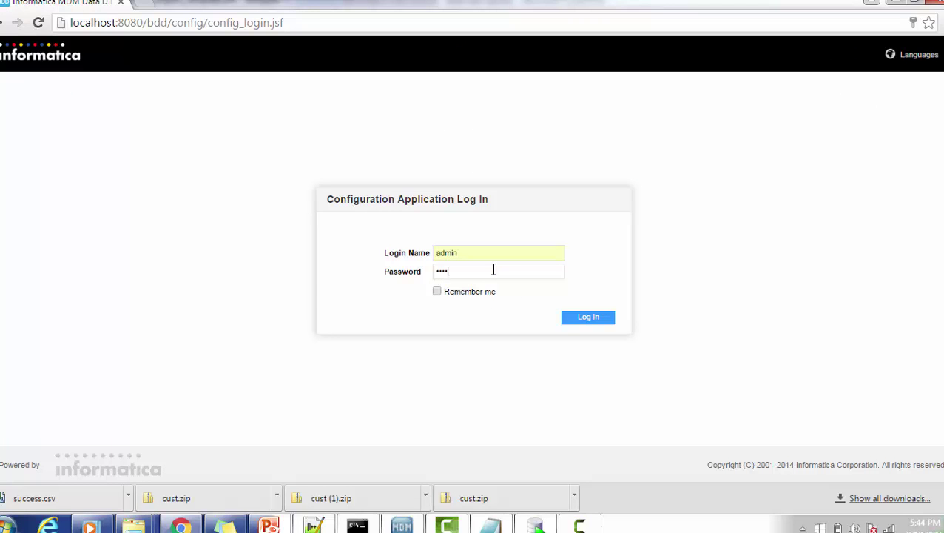
click(581, 319)
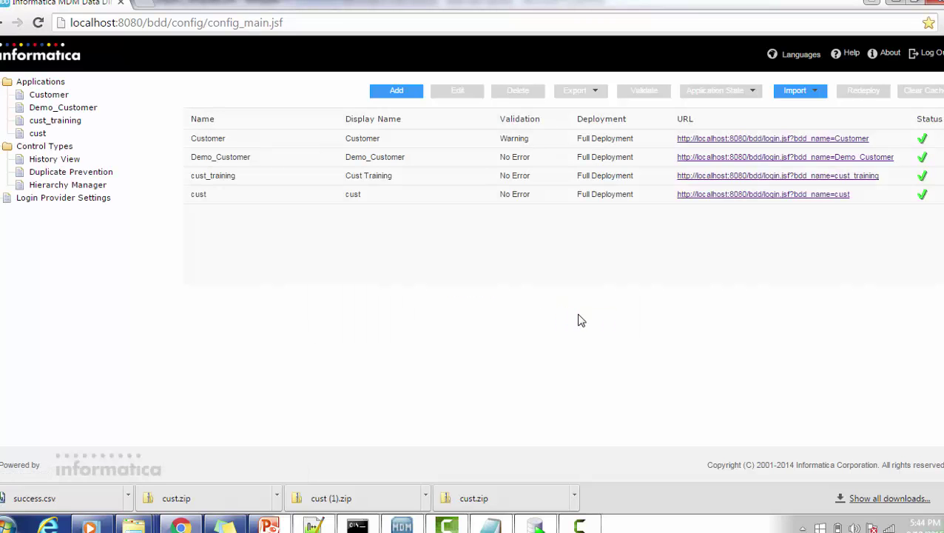
Open the Demo_Customer application for editing and review the layout columns of its Profile subject area under the Customer group
click(413, 157)
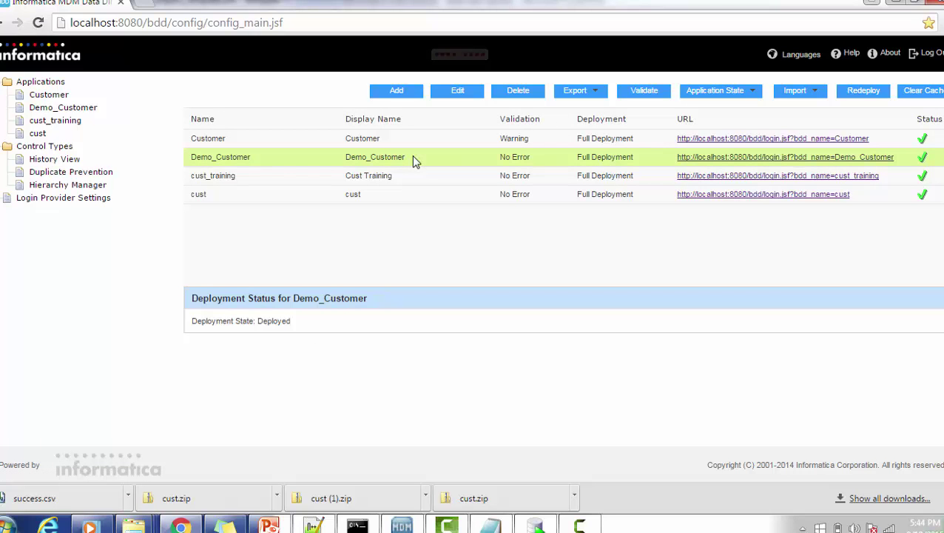
click(443, 102)
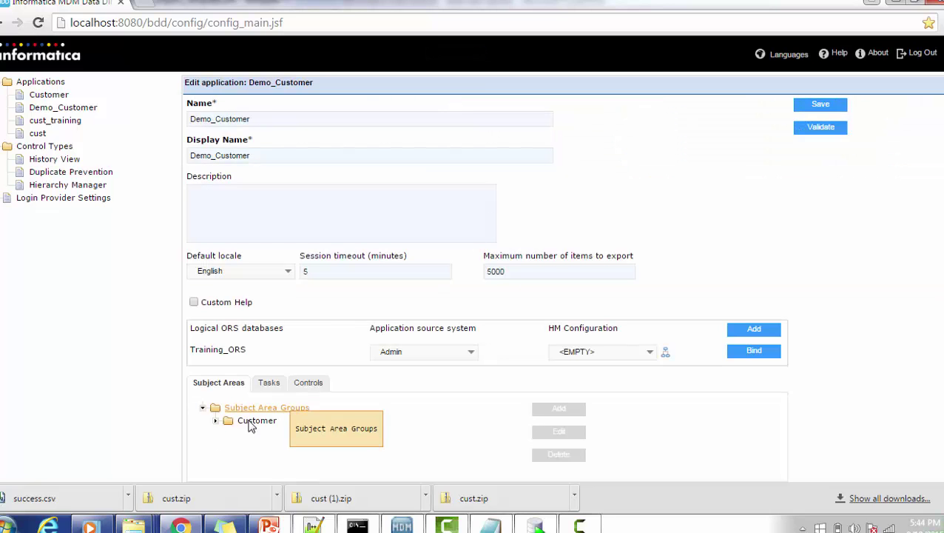
click(215, 420)
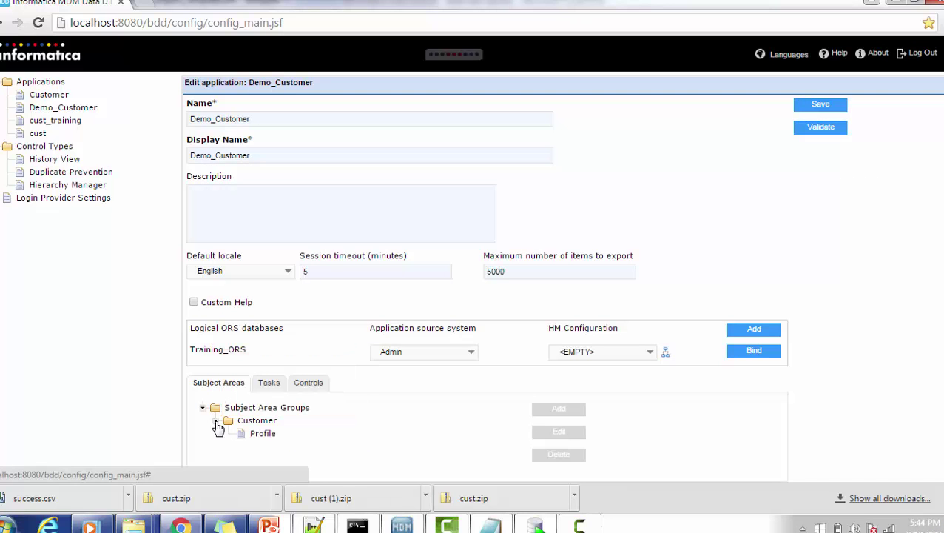
click(265, 434)
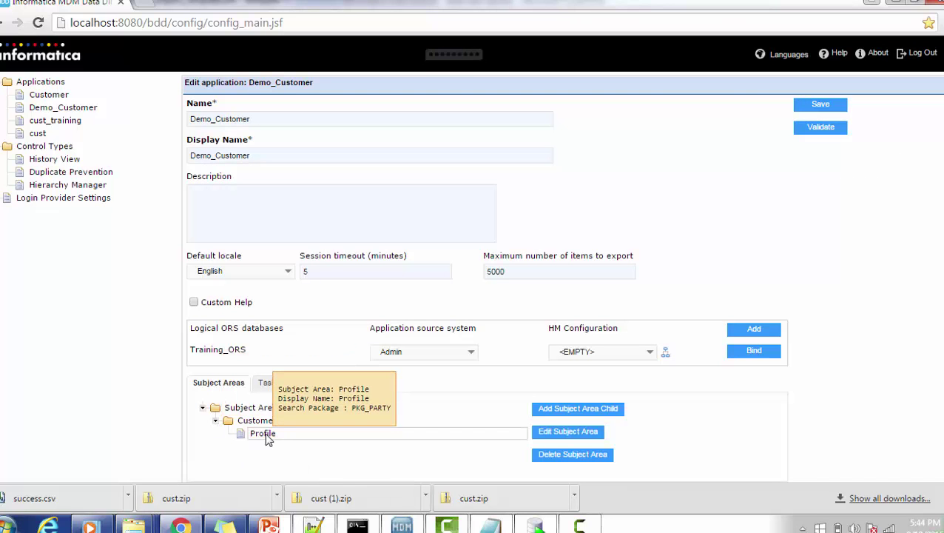
click(556, 436)
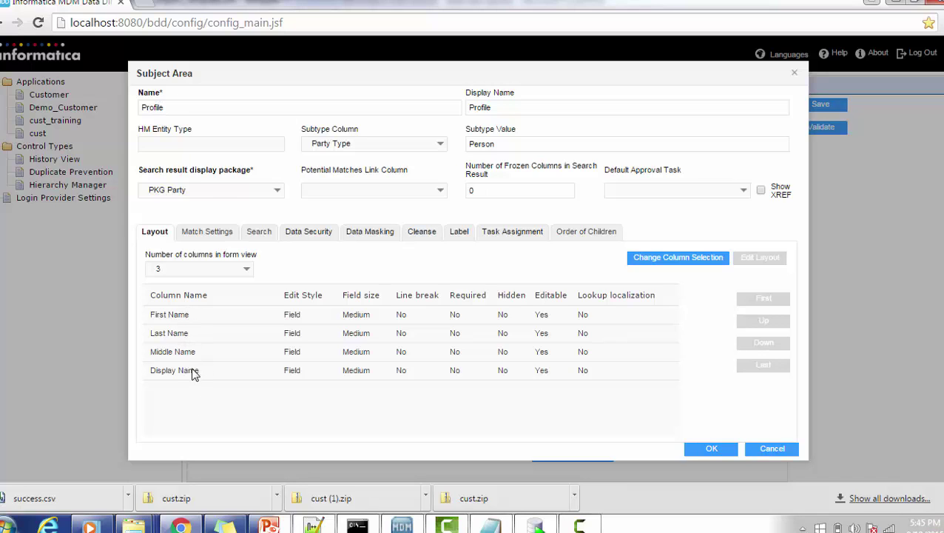
click(711, 447)
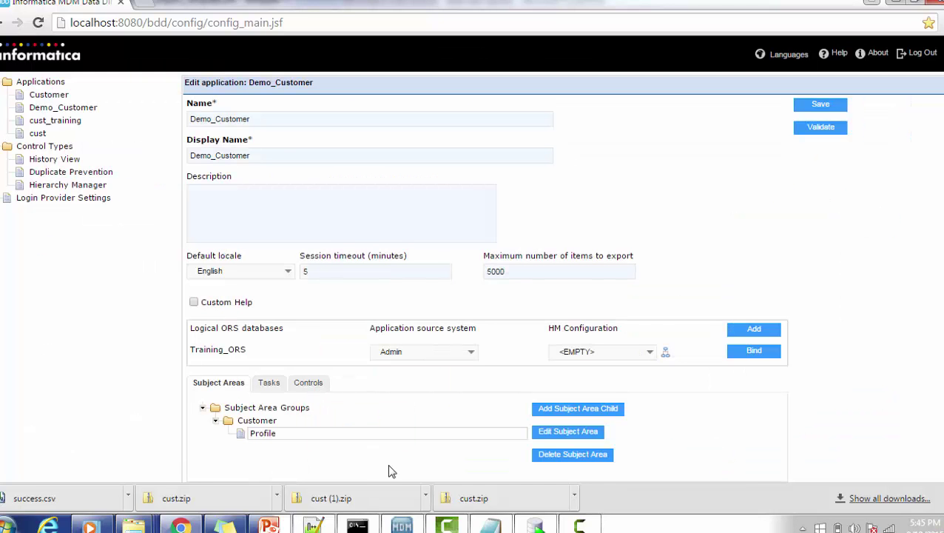
Switch to Notepad++ and examine the import profile's attributes, the primaryObject element and the PKEY_SRC_OBJECT column in Data_Import_Template.xml
click(318, 524)
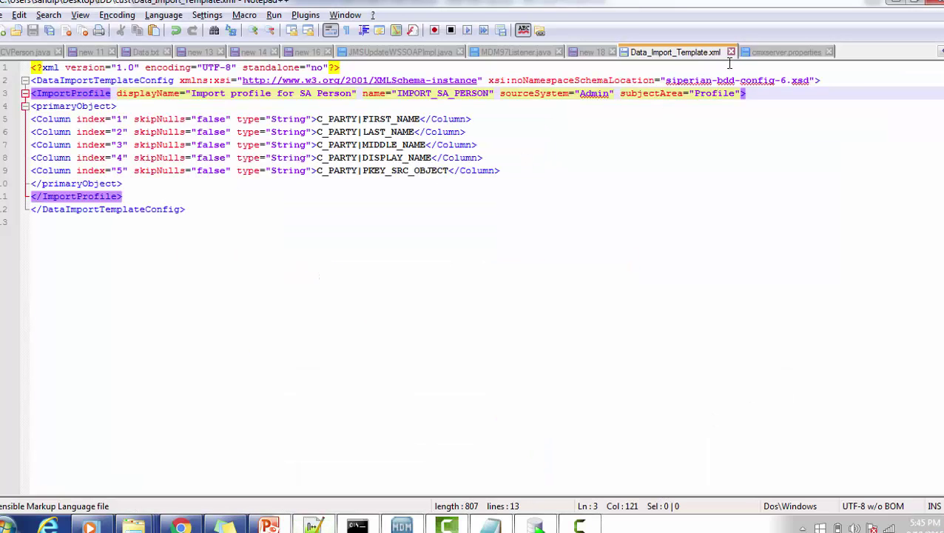
click(659, 94)
click(522, 94)
double_click(590, 94)
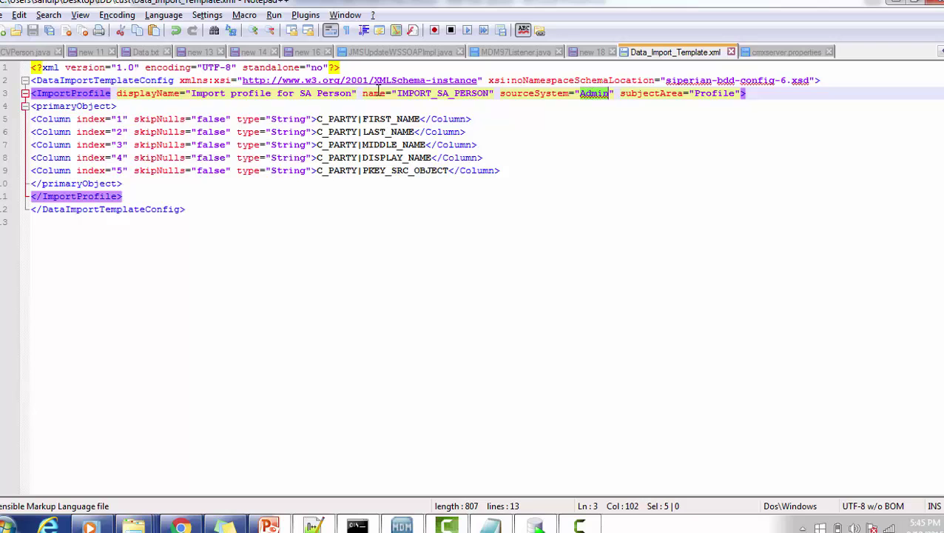
click(418, 95)
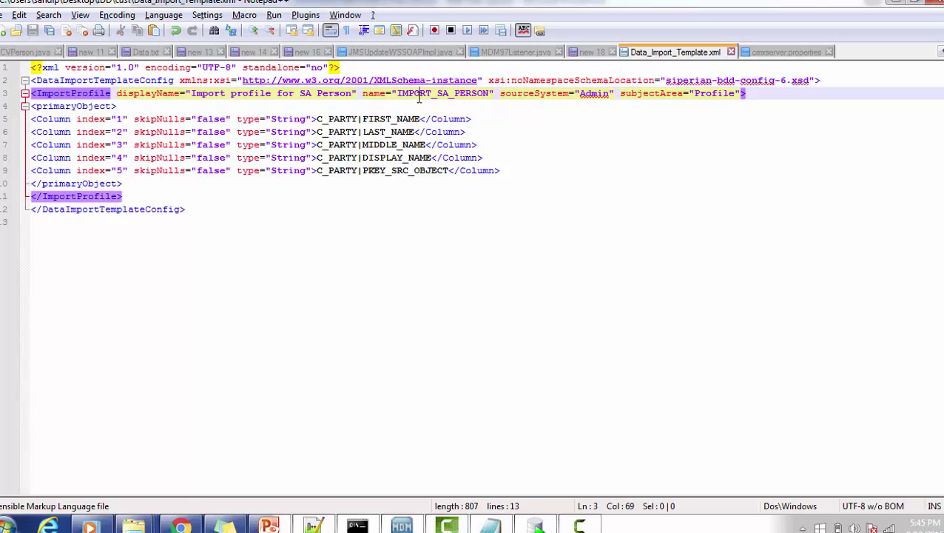
click(469, 96)
double_click(65, 107)
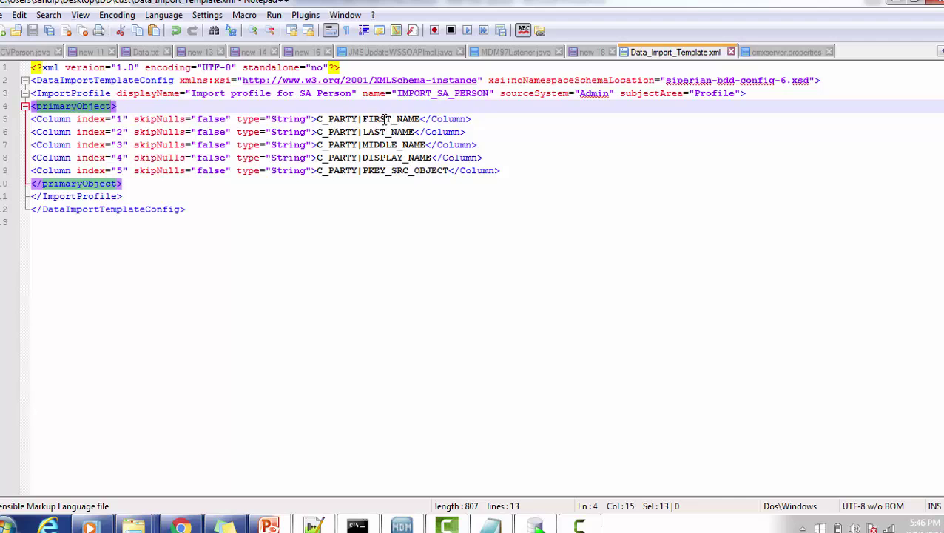
double_click(399, 171)
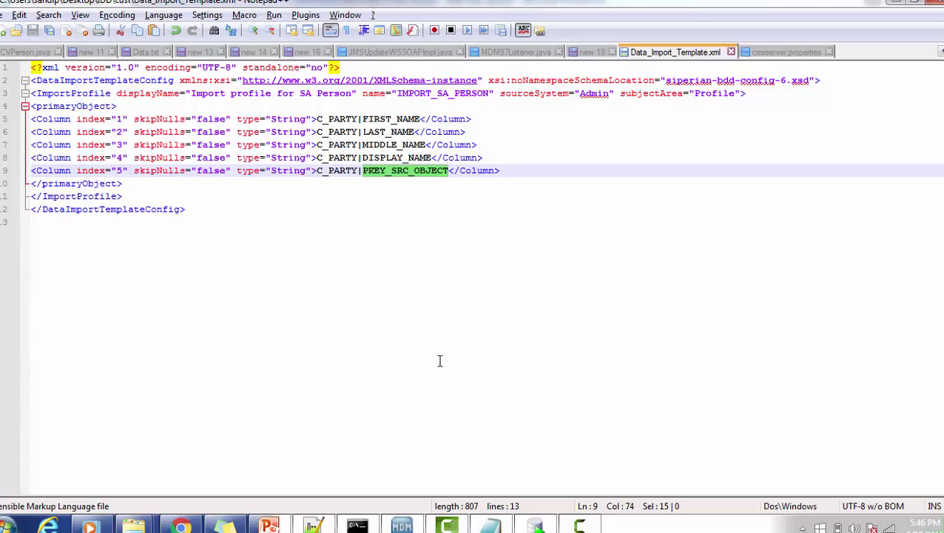
Switch back to Chrome, save the Demo_Customer application and return to the list of applications
click(199, 525)
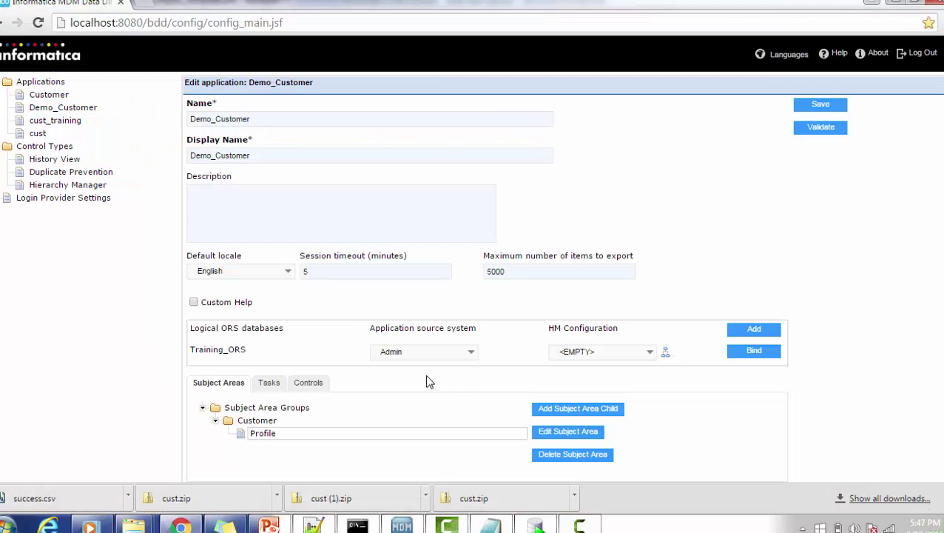
click(821, 106)
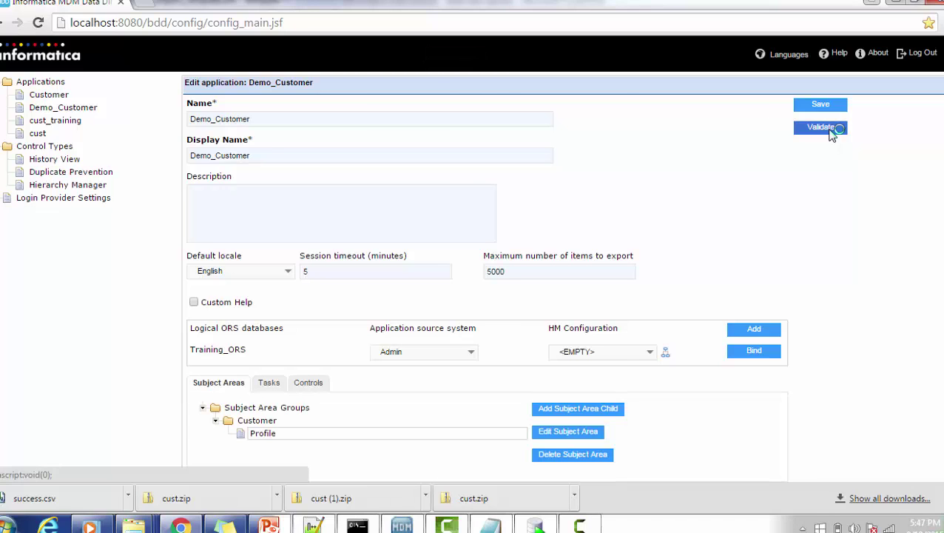
click(53, 84)
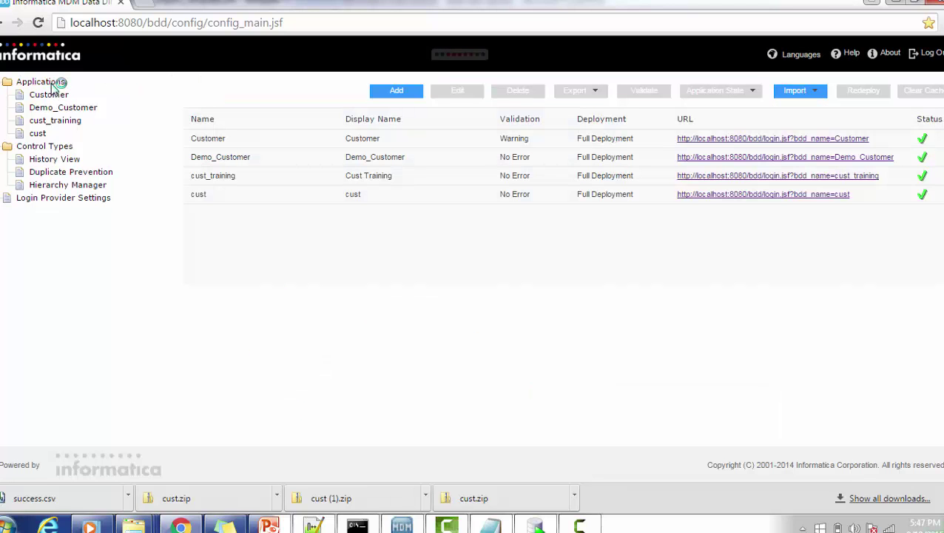
Switch to Notepad++ and check the cmx.idd.data_import_enabled setting in cmxserver.properties, minimizing the editor when done
click(314, 526)
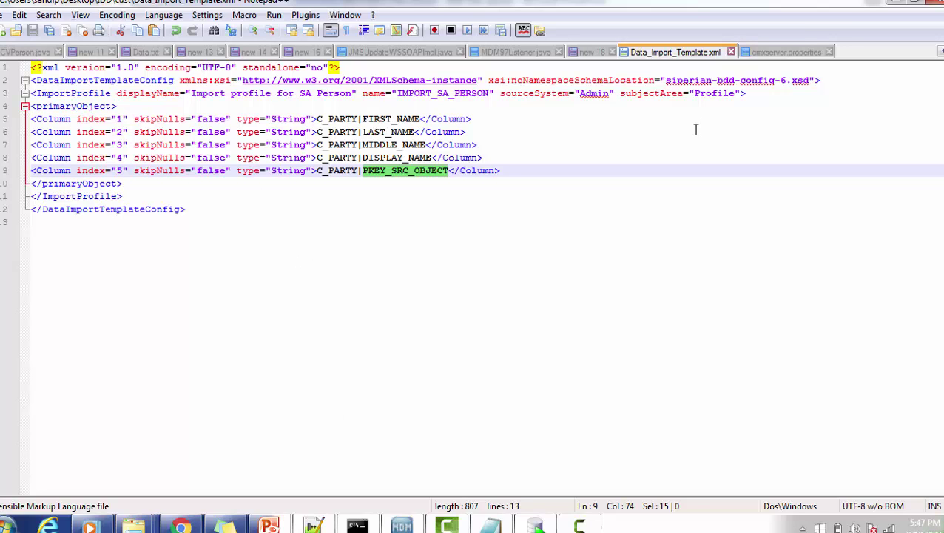
click(789, 55)
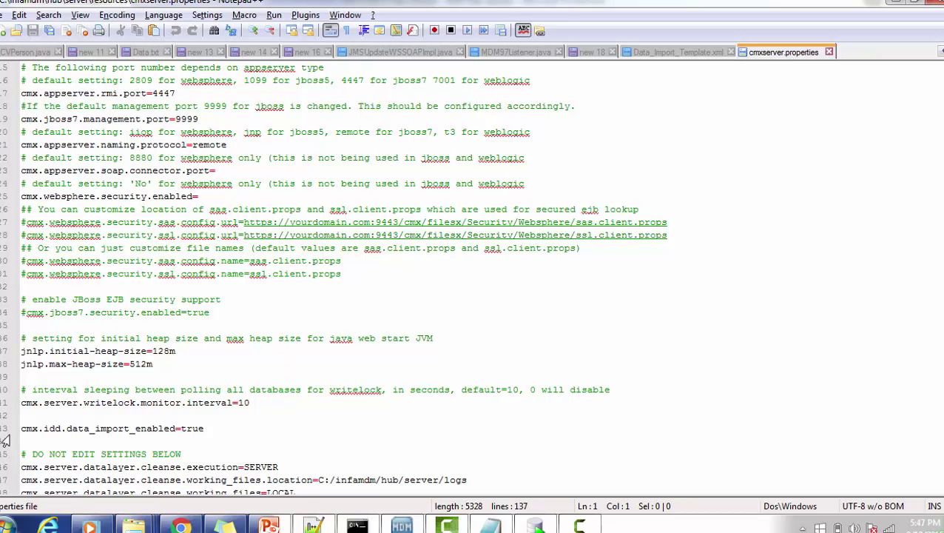
click(31, 429)
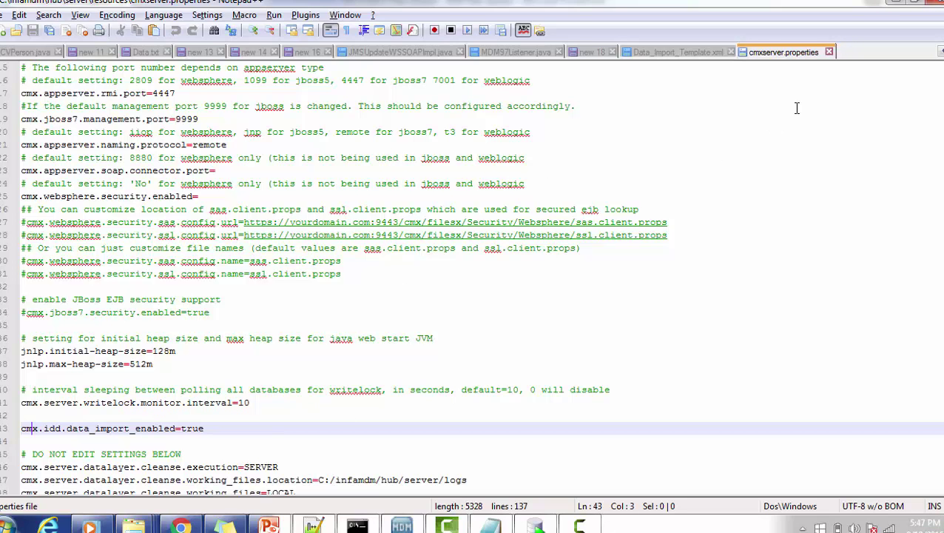
click(895, 4)
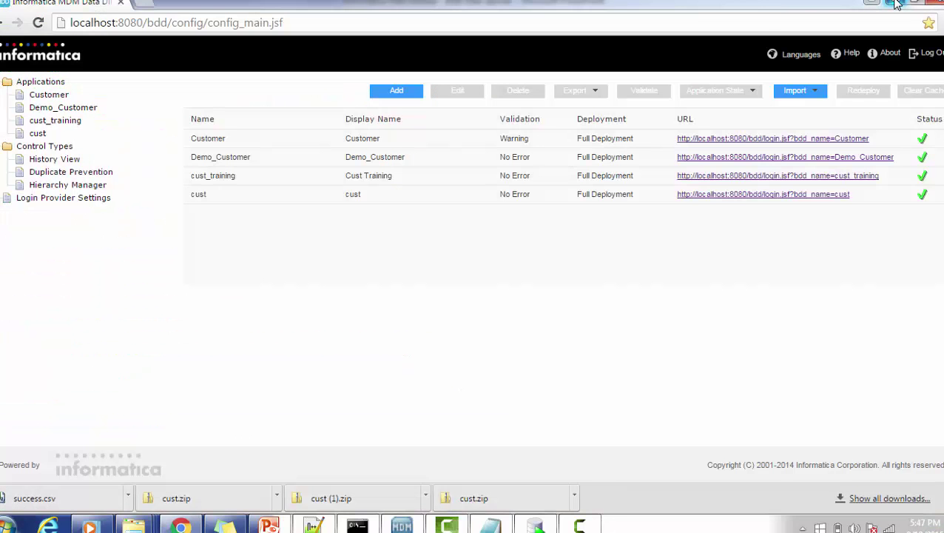
Launch the Demo_Customer application from its URL and log in with the prefilled admin credentials
click(805, 195)
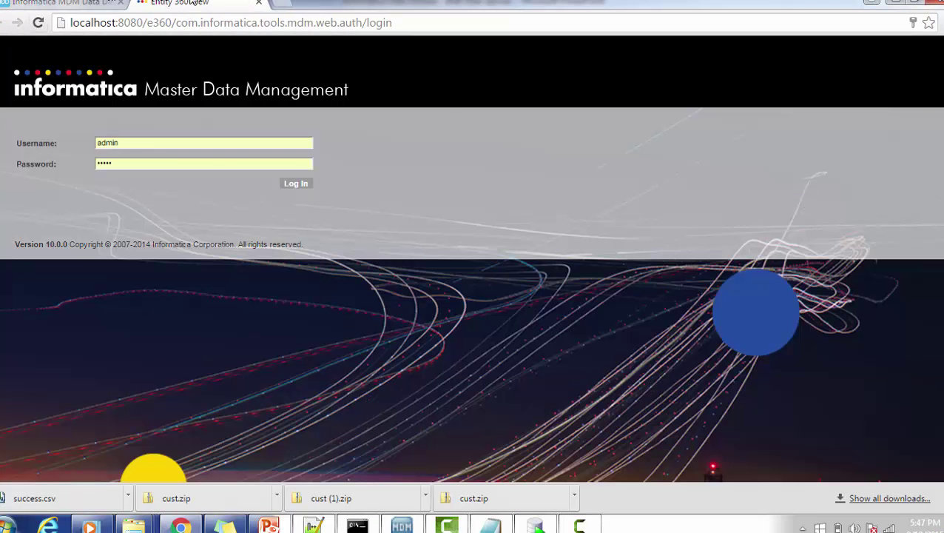
click(259, 6)
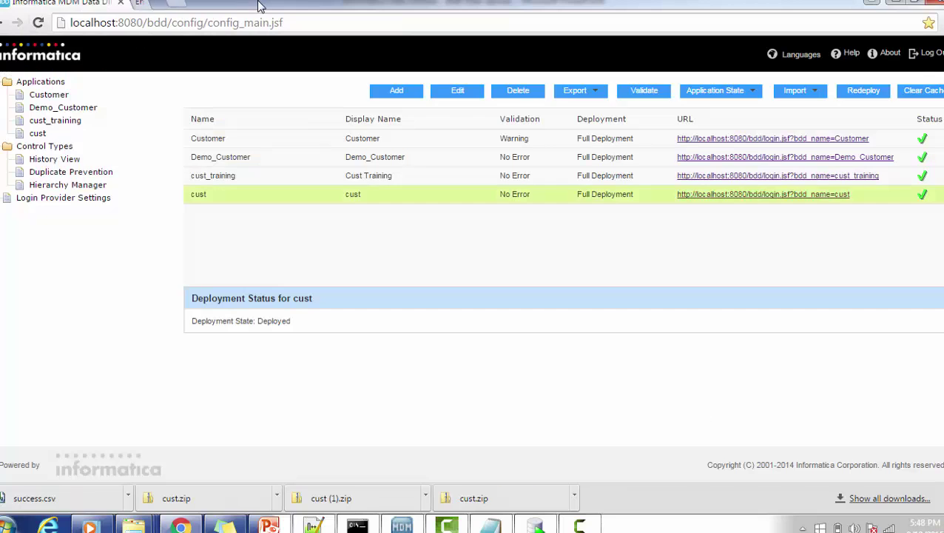
click(769, 157)
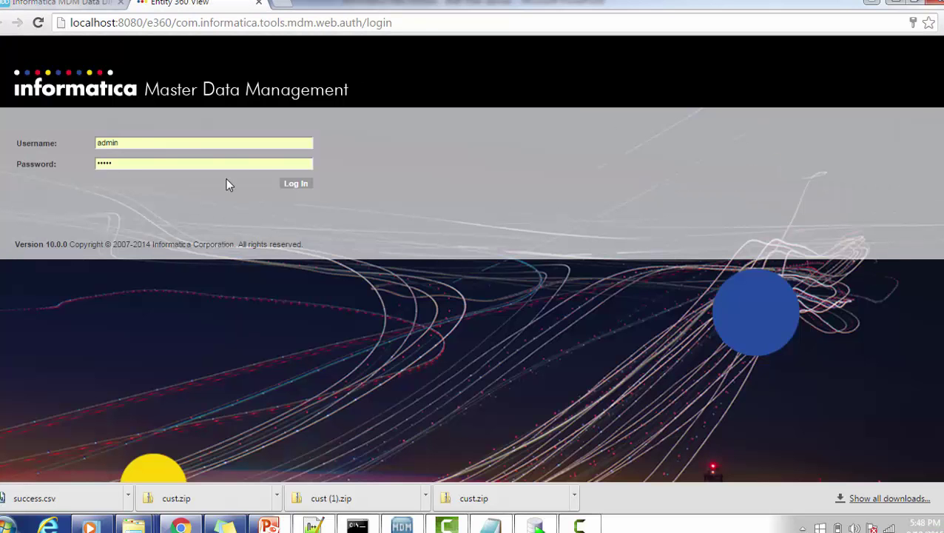
click(296, 188)
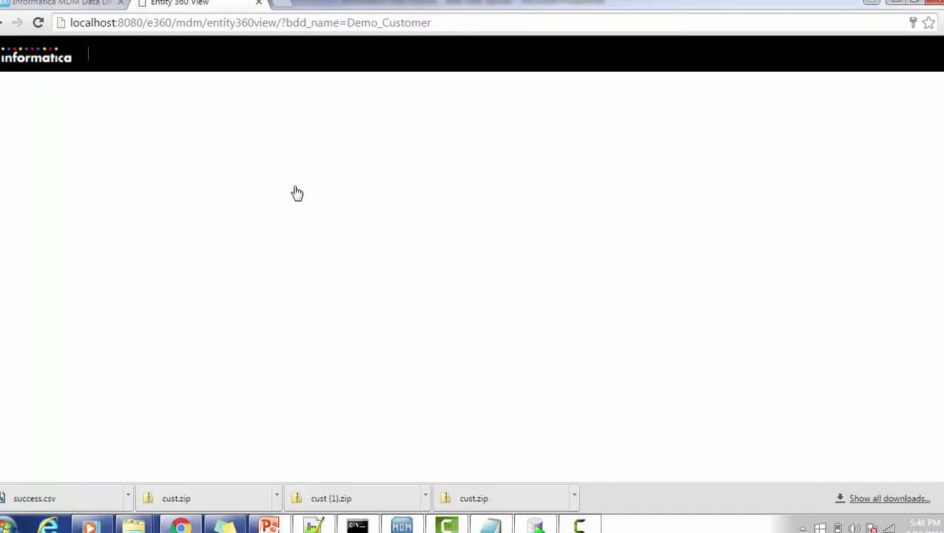
Check which options Demo_Customer offers for creating new data, and close the application
click(121, 55)
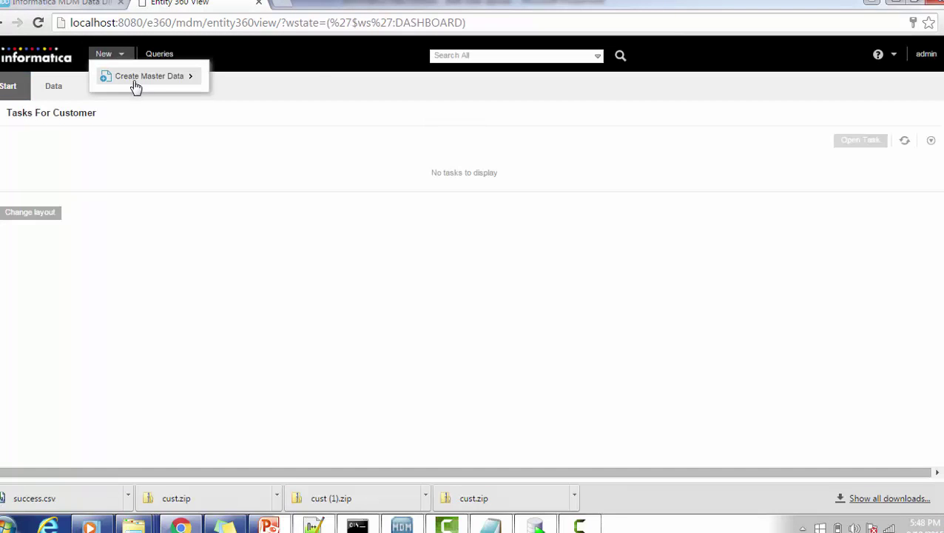
mouse_move(136, 85)
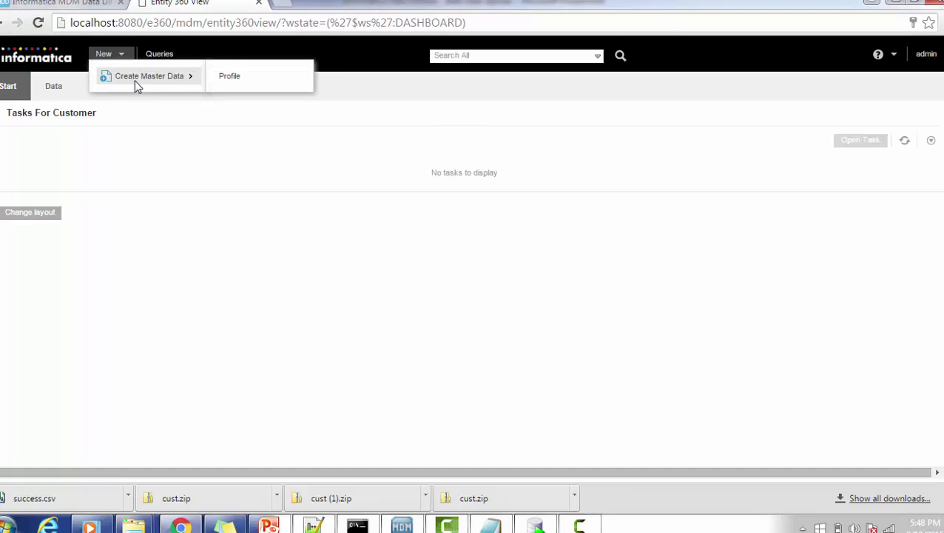
click(9, 91)
click(106, 57)
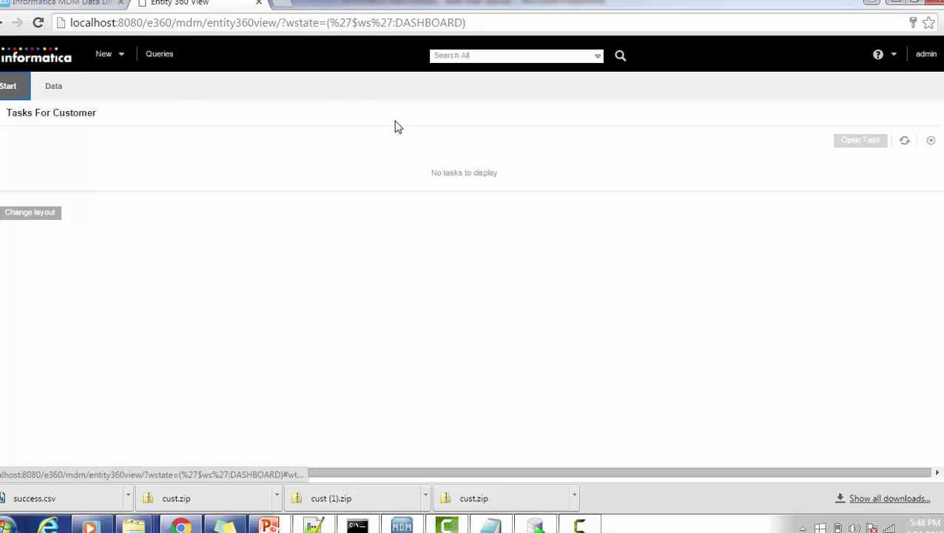
click(259, 3)
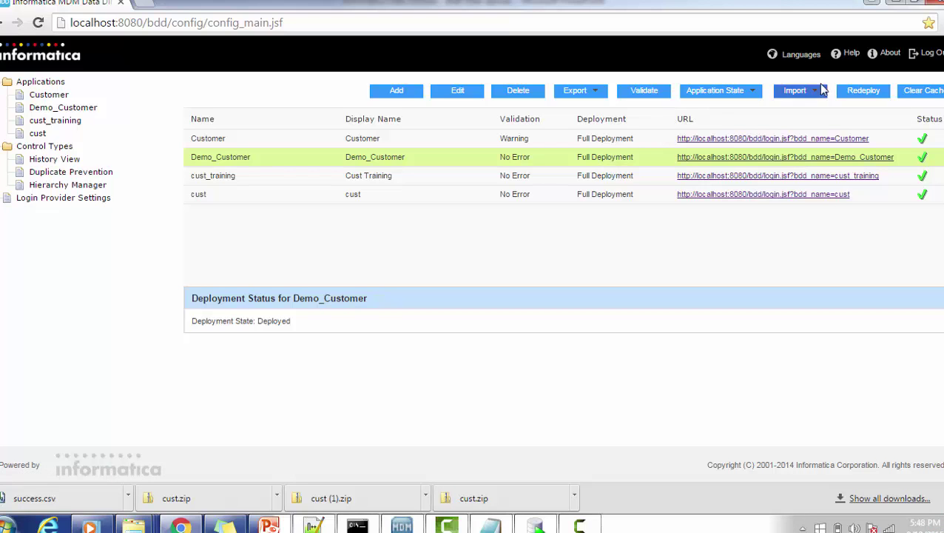
Try to start an import into the existing Demo_Customer application, and log back in to the configuration application by re-entering the account password
mouse_move(759, 98)
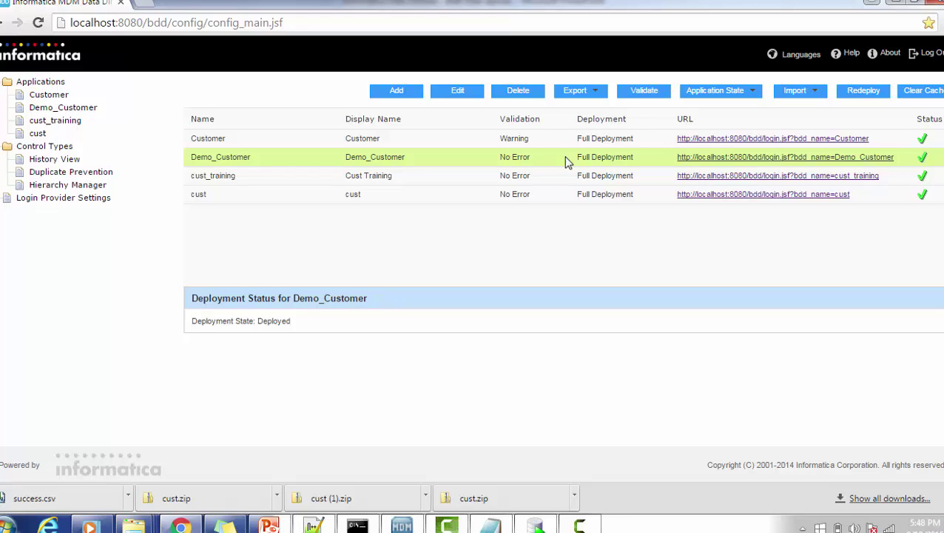
mouse_move(796, 92)
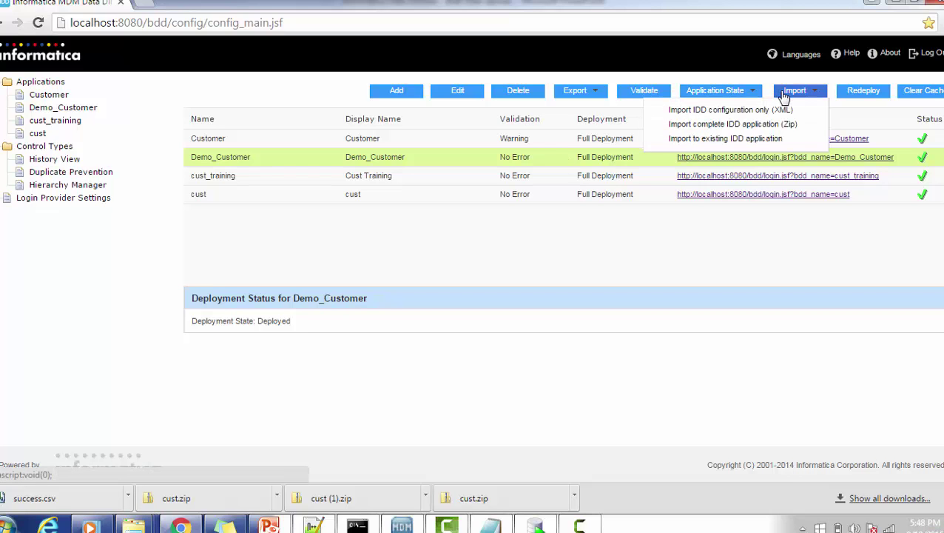
click(753, 142)
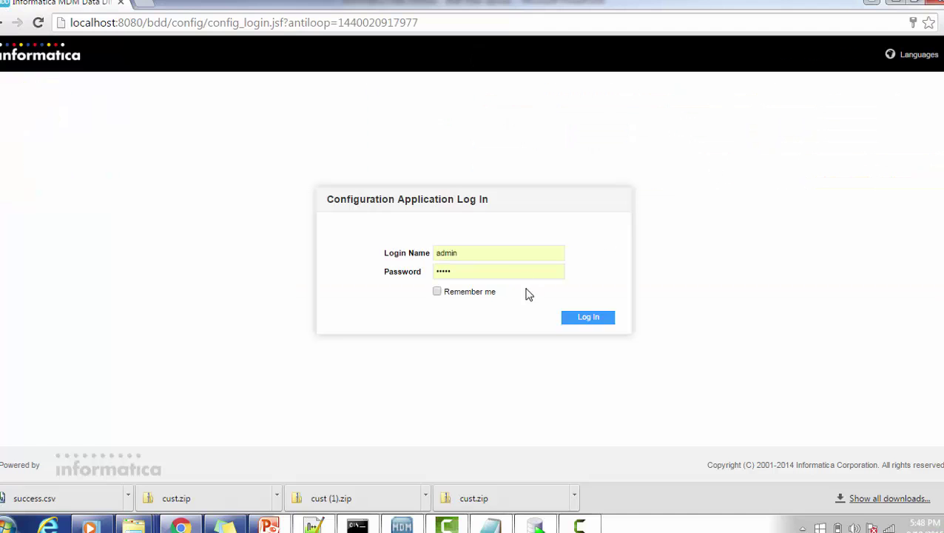
key(BackSpace)
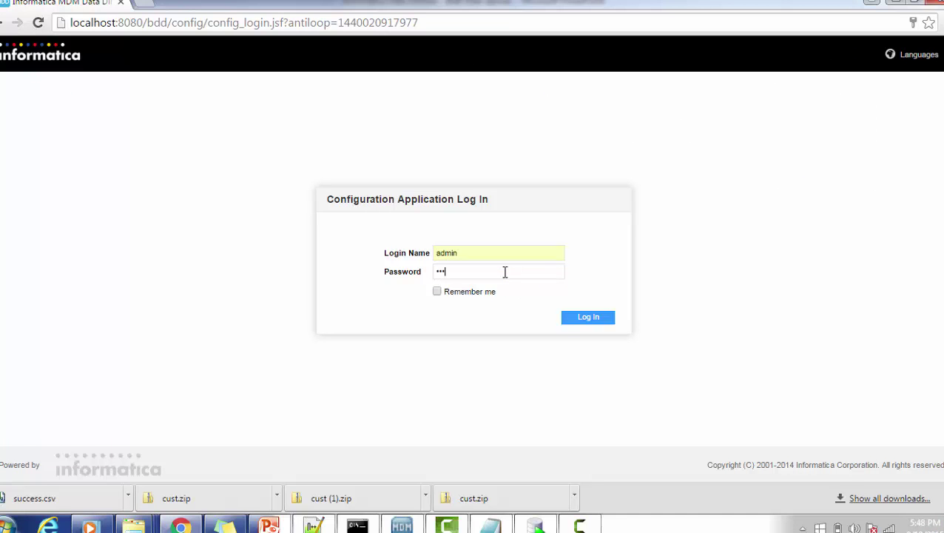
click(582, 318)
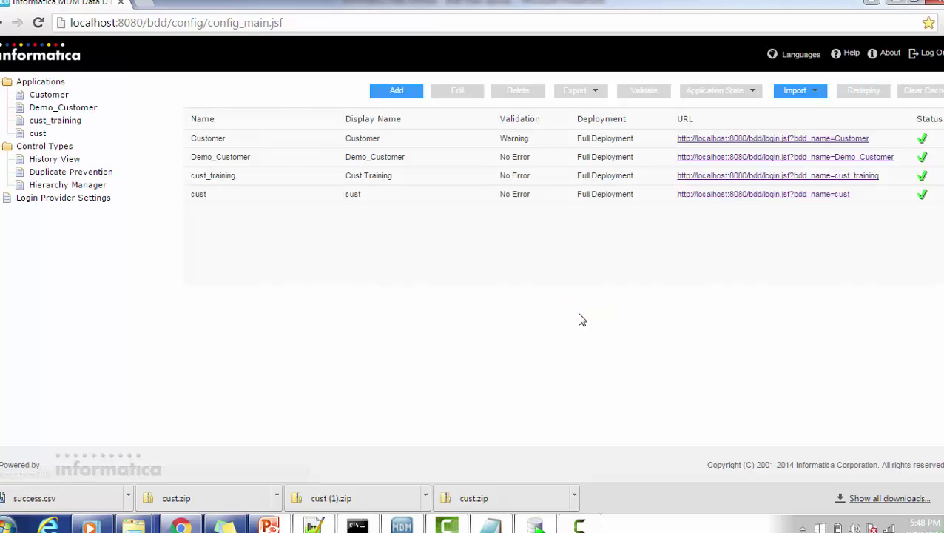
Start an import to the existing Demo_Customer IDD application, with Data Import Template as the configuration type
click(508, 156)
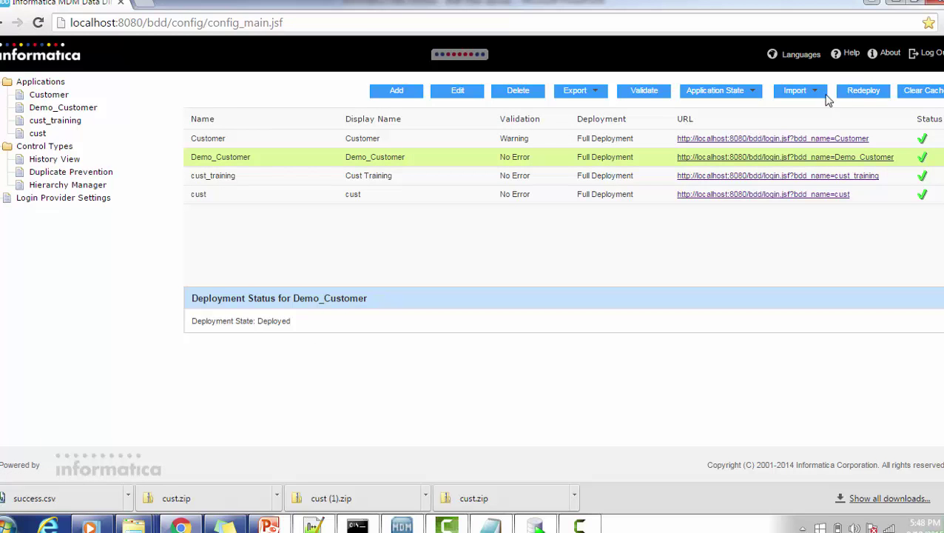
click(813, 95)
click(783, 138)
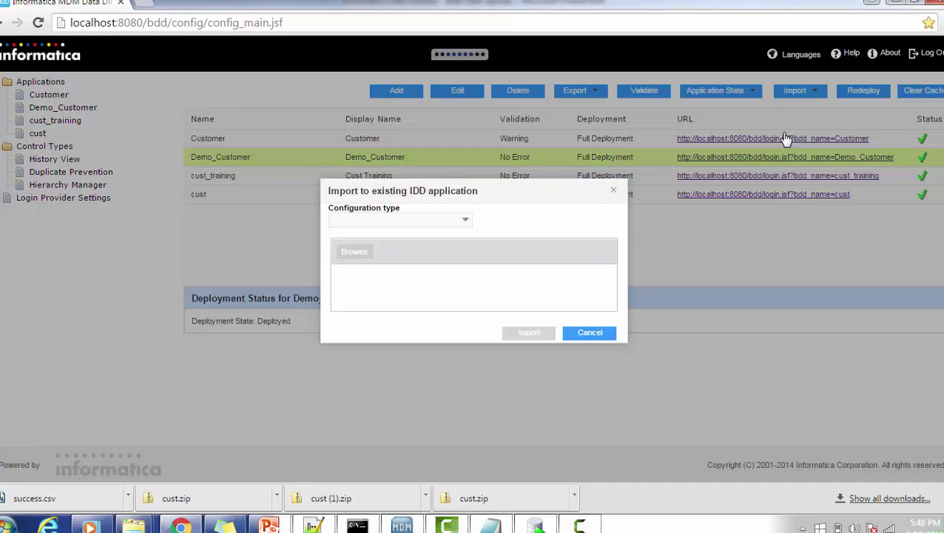
click(467, 222)
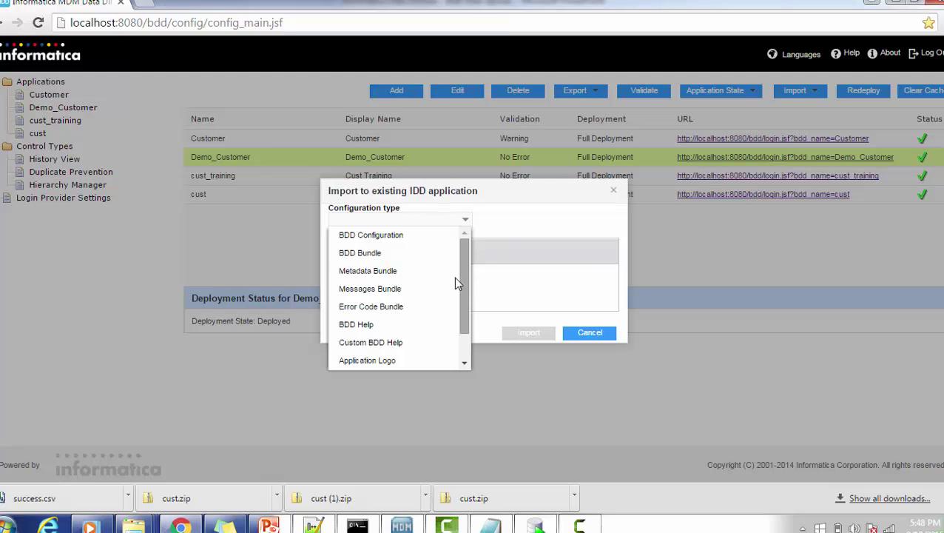
drag(465, 264, 465, 289)
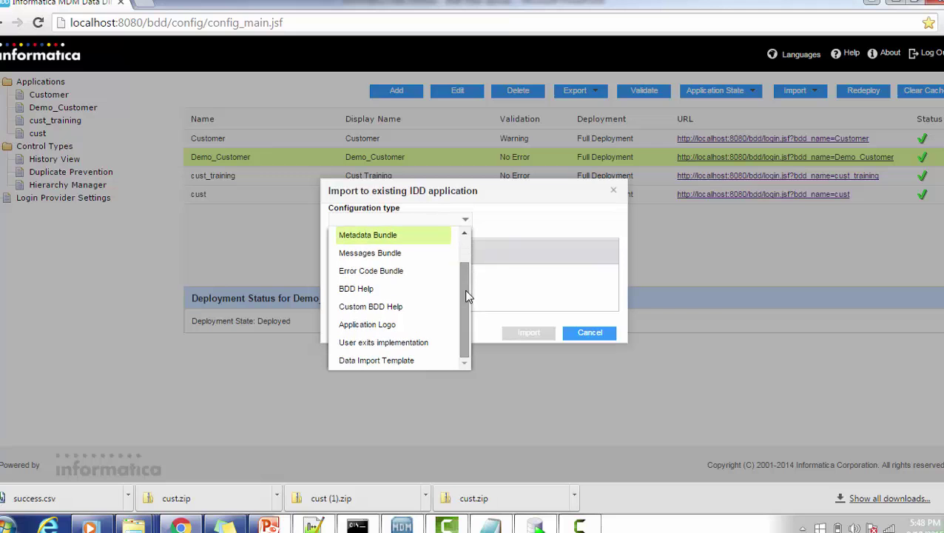
click(398, 360)
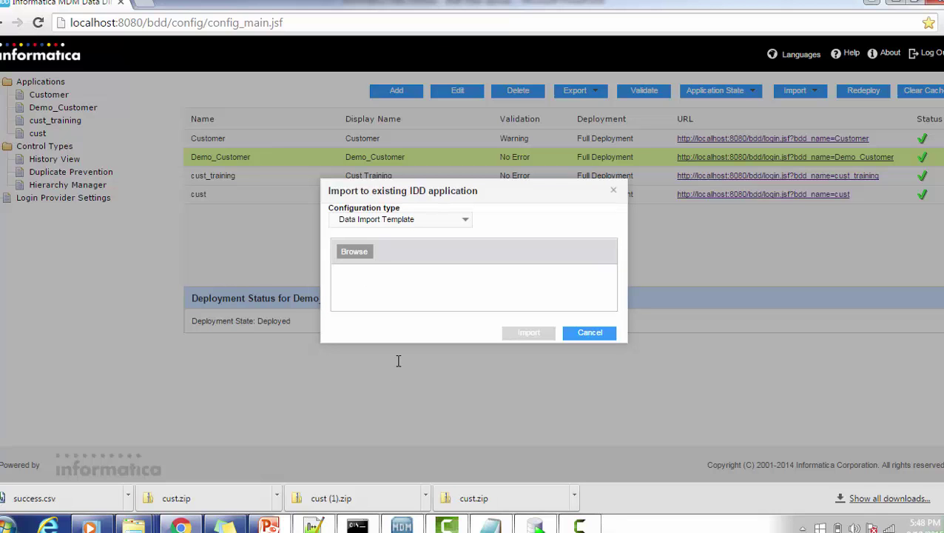
Browse to the cust folder inside IDD and select the Data_Import_Template XML file for the import
click(353, 252)
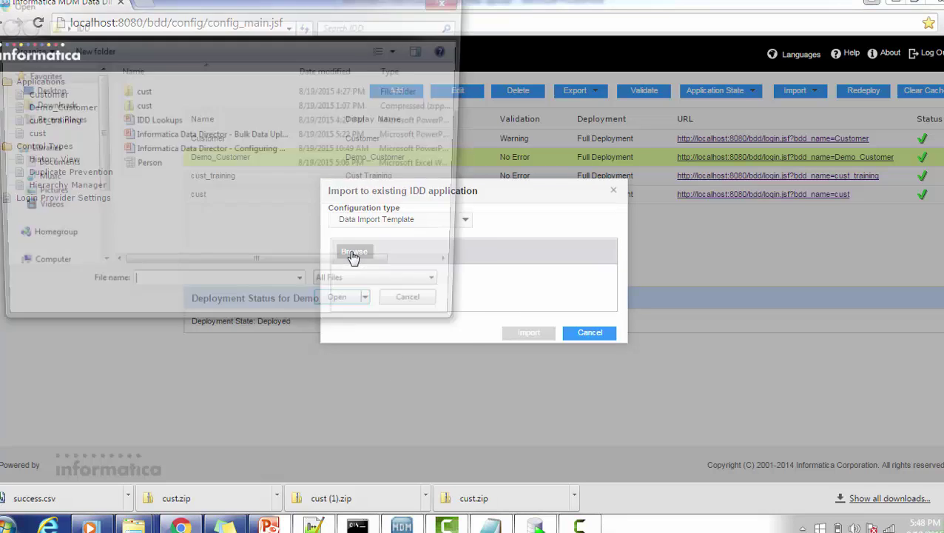
double_click(154, 94)
click(185, 152)
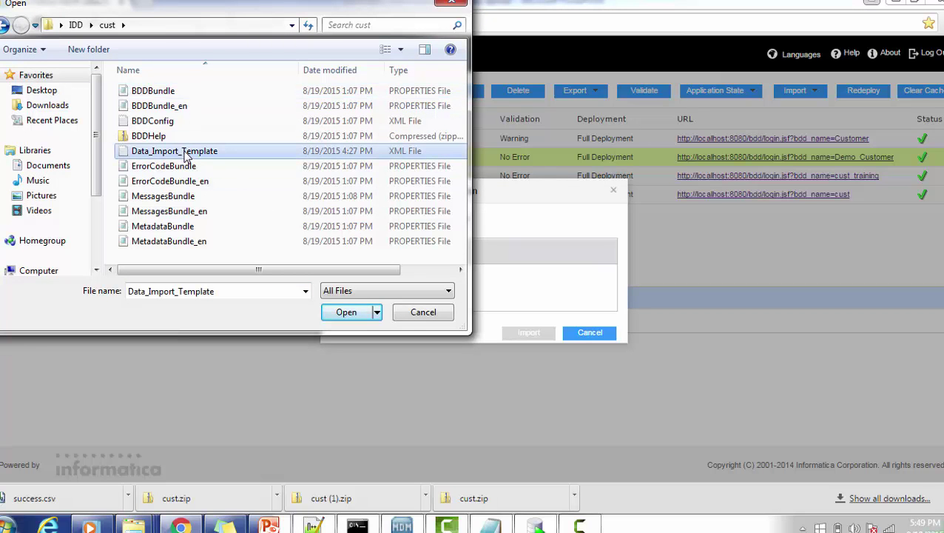
Switch to Notepad++ to review the contents of Data_Import_Template.xml, minimizing the editor when done
click(298, 525)
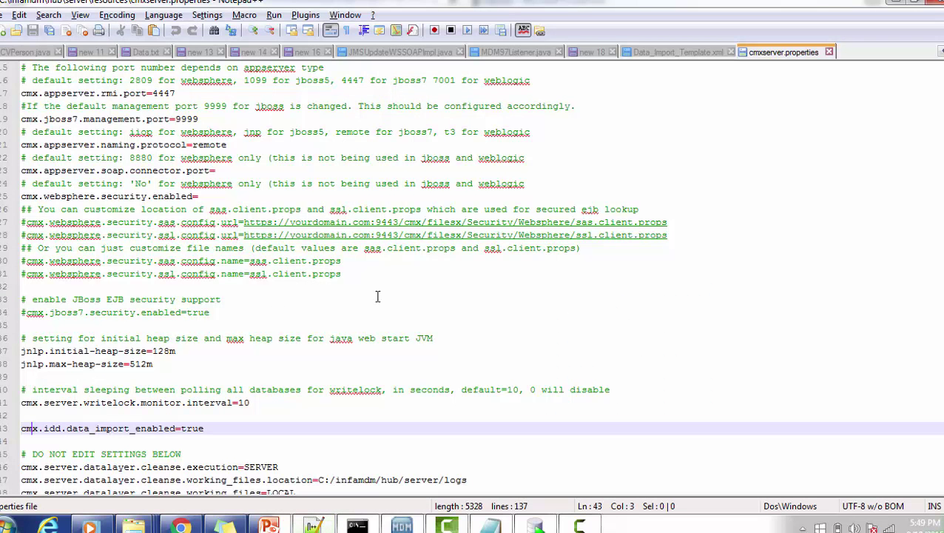
click(665, 59)
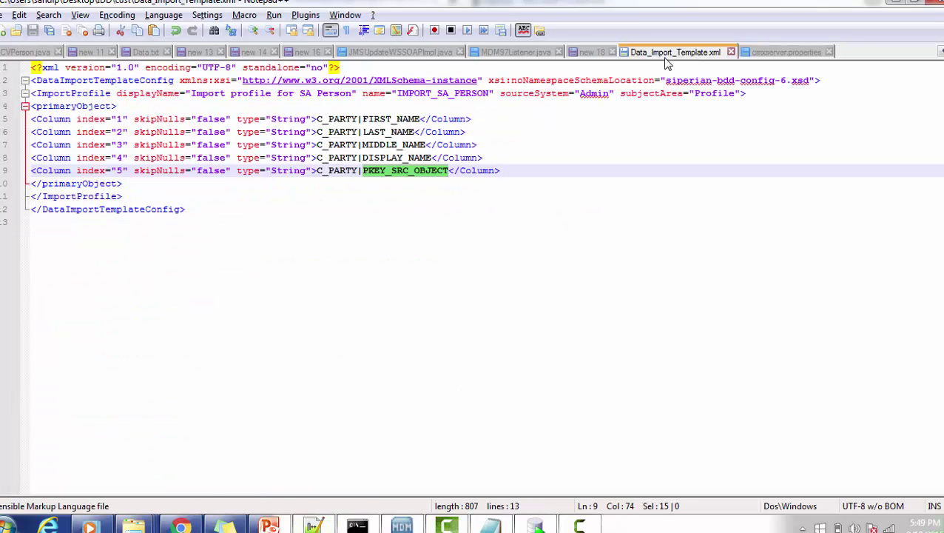
click(897, 3)
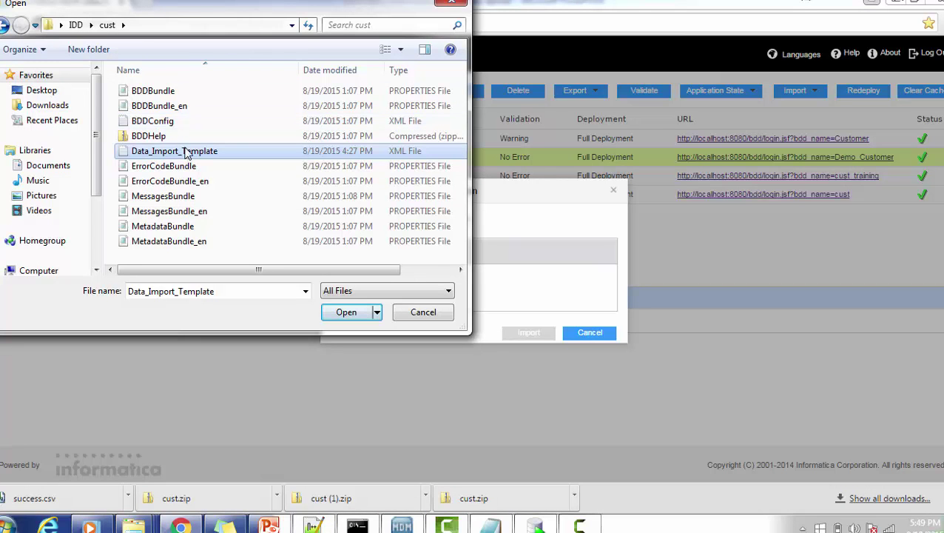
Import the selected Data_Import_Template file into Demo_Customer and close the validation results
click(362, 314)
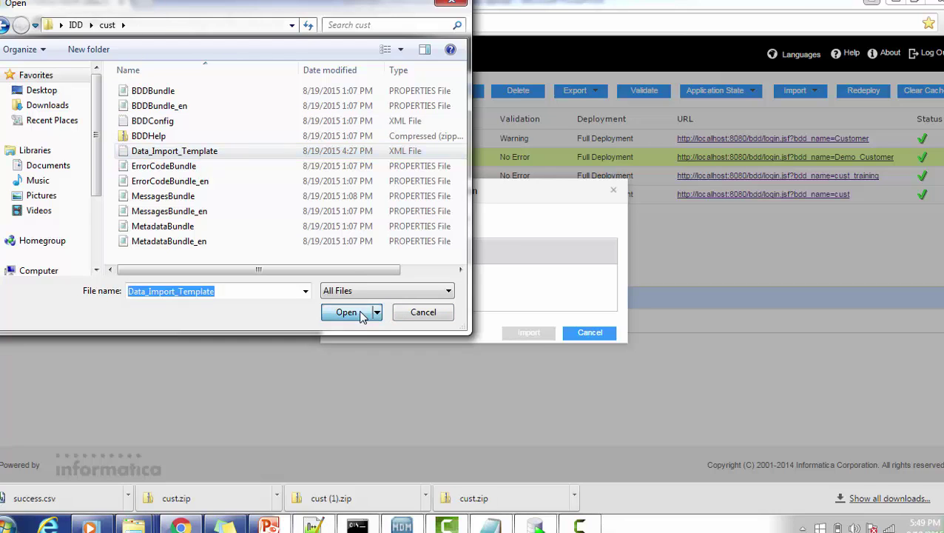
click(528, 333)
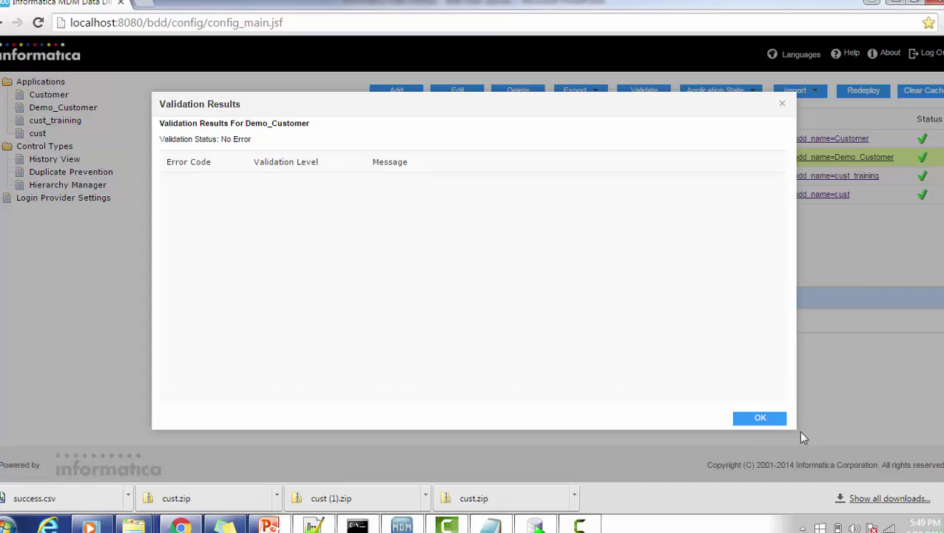
click(760, 417)
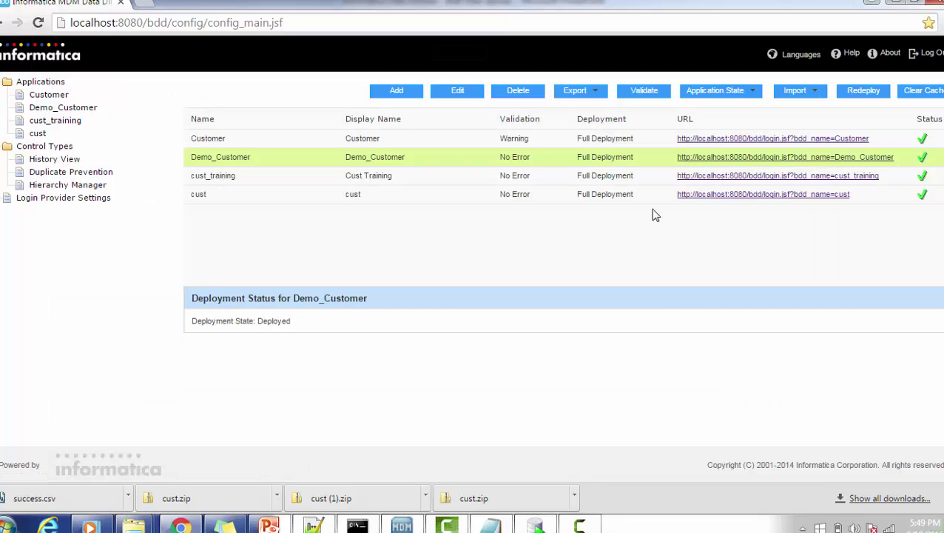
Clear the cache for Demo_Customer and redeploy the application
click(929, 95)
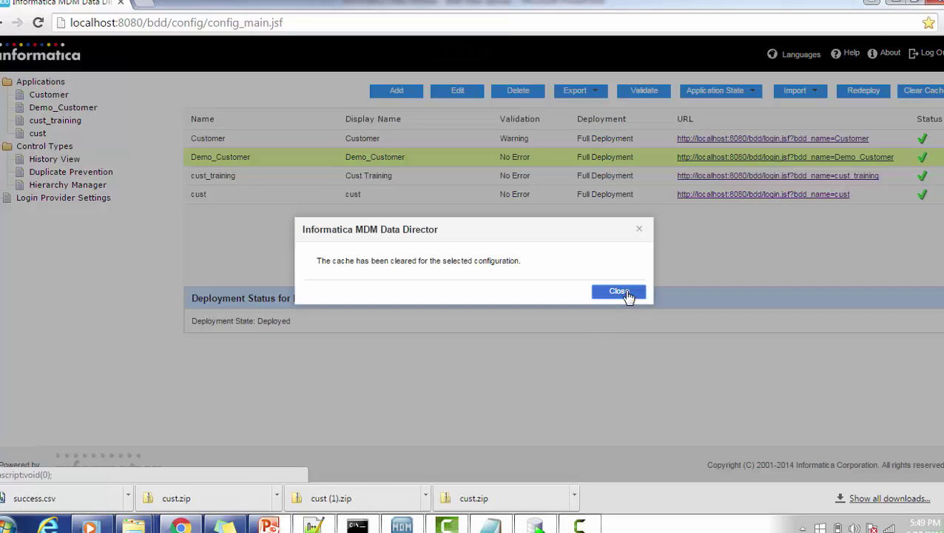
click(626, 294)
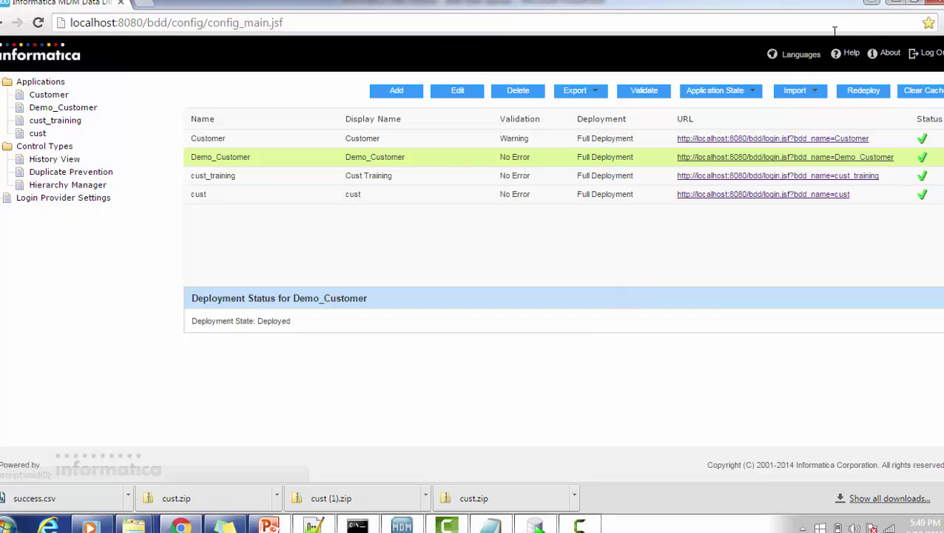
click(859, 94)
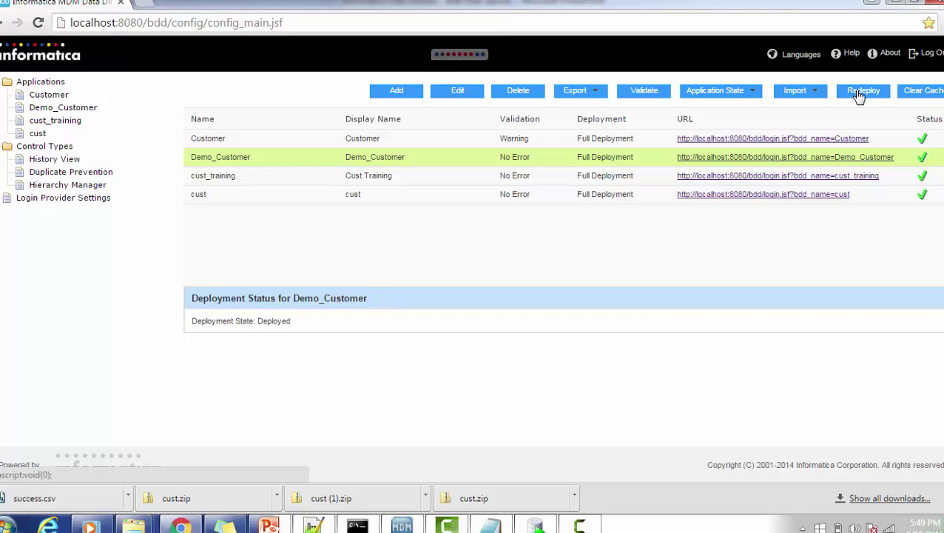
Launch the Demo_Customer application from its URL and start a new master data import for Profile
click(818, 158)
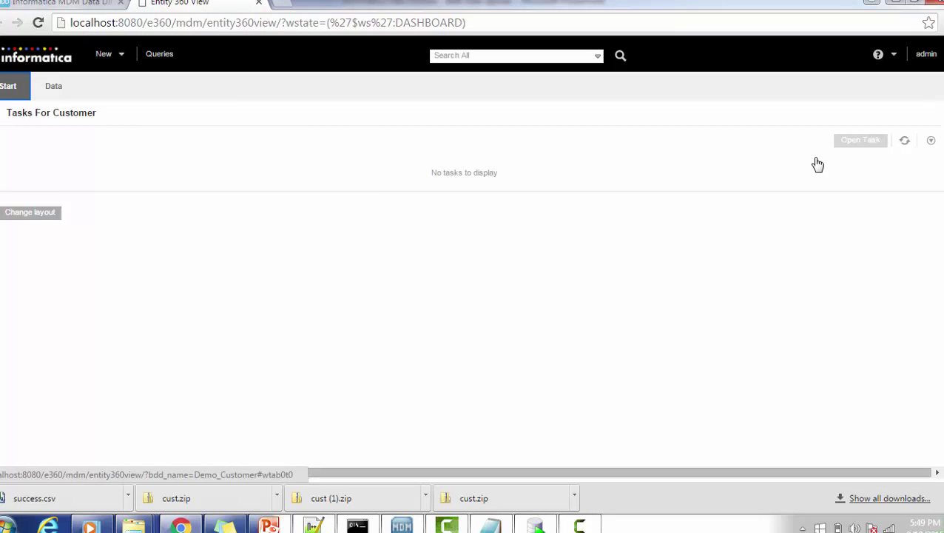
click(121, 57)
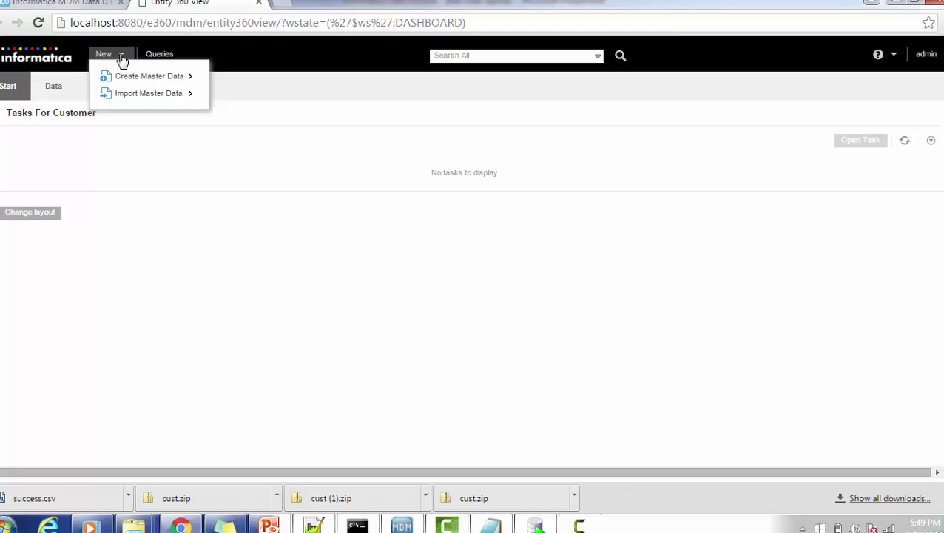
mouse_move(136, 90)
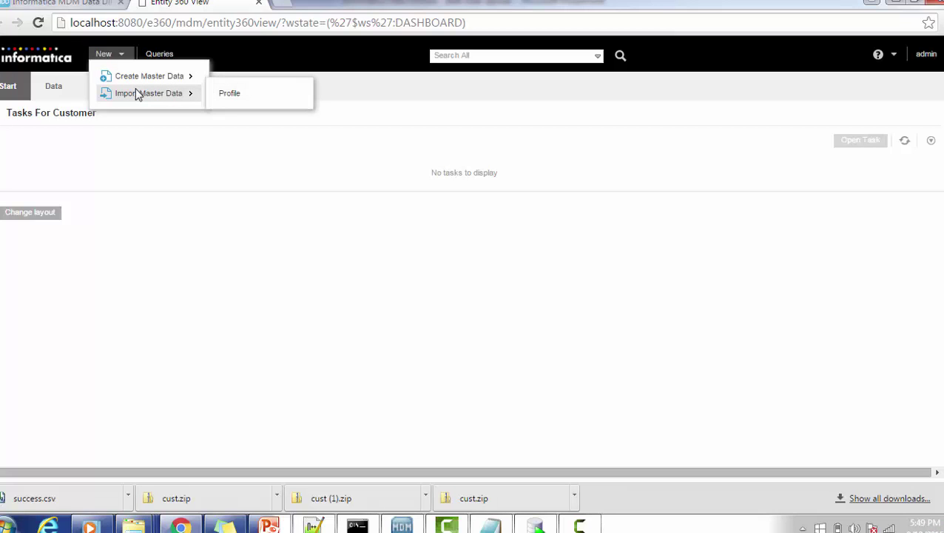
click(231, 95)
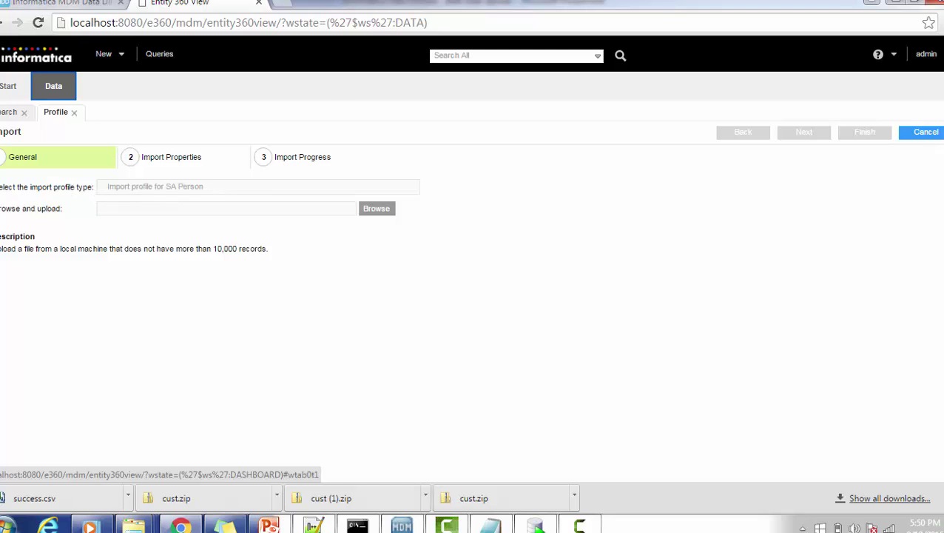
Check the import profile name and columns defined in Data_Import_Template.xml in Notepad++, and minimize the editor
click(314, 525)
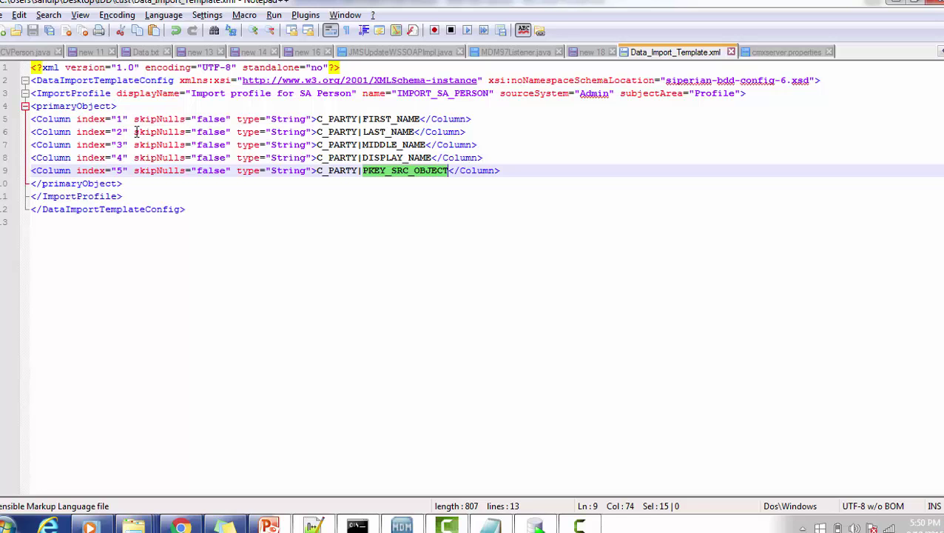
click(896, 3)
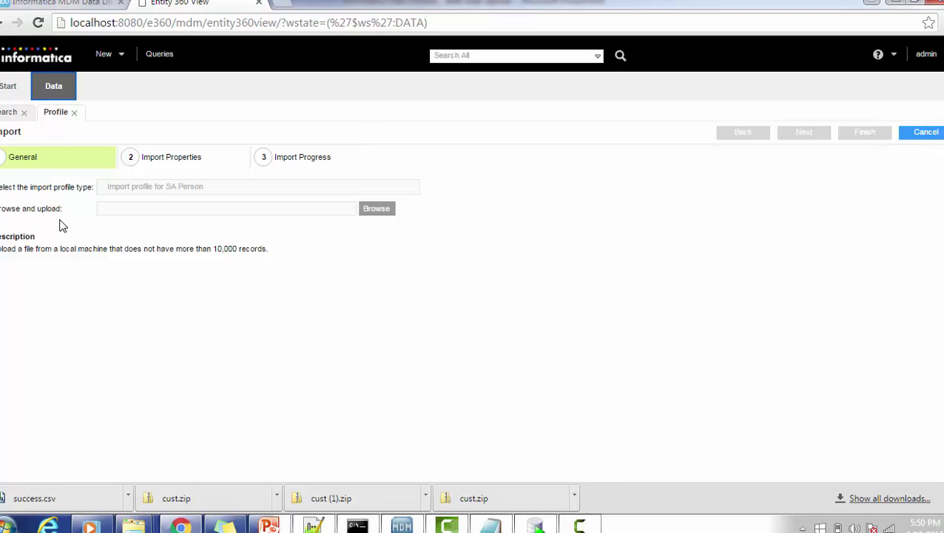
Open the Person worksheet from the IDD folder in Microsoft Excel, dismissing the activation wizard, and examine its column headers
mouse_move(138, 526)
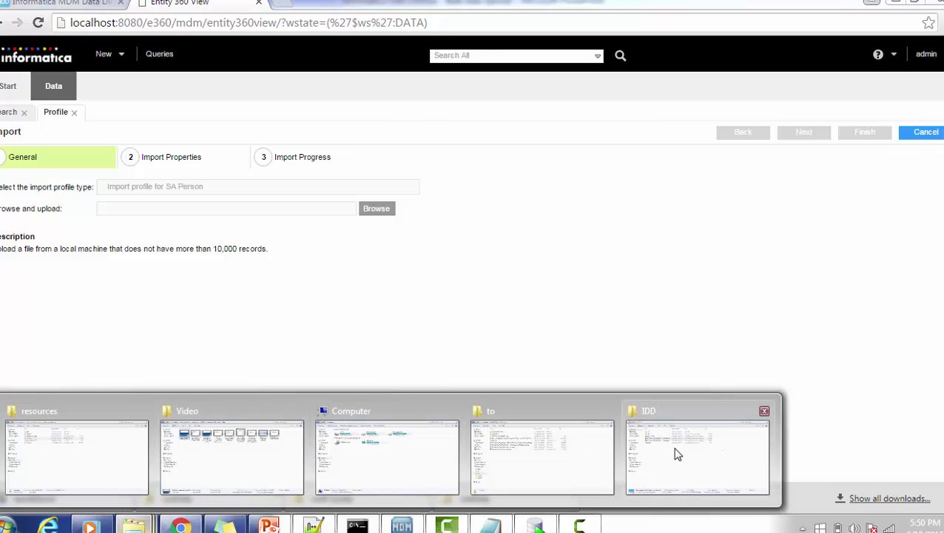
click(636, 481)
click(141, 163)
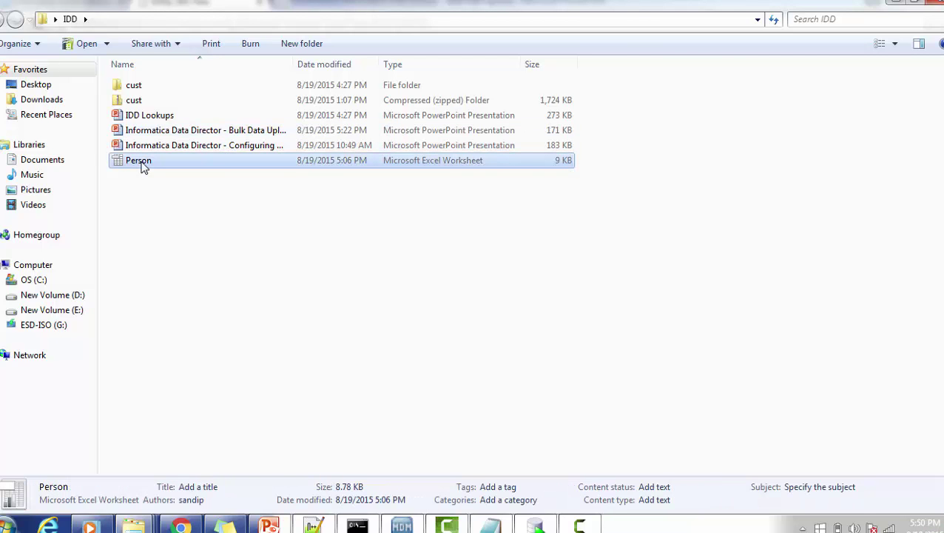
right_click(143, 166)
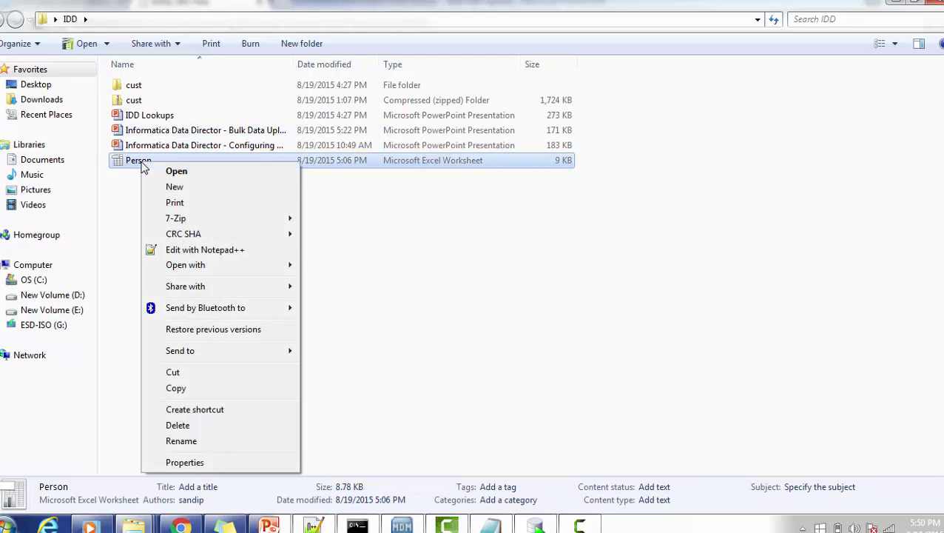
mouse_move(236, 270)
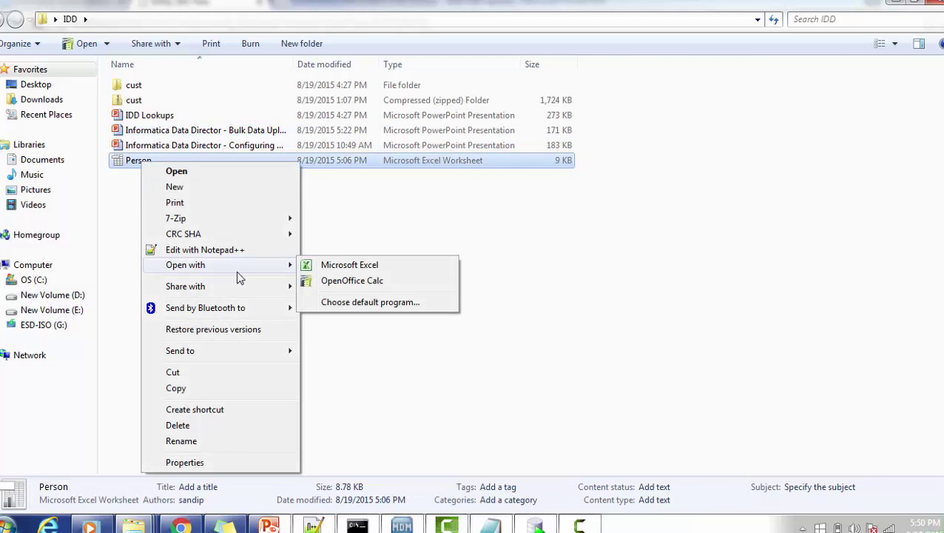
click(363, 264)
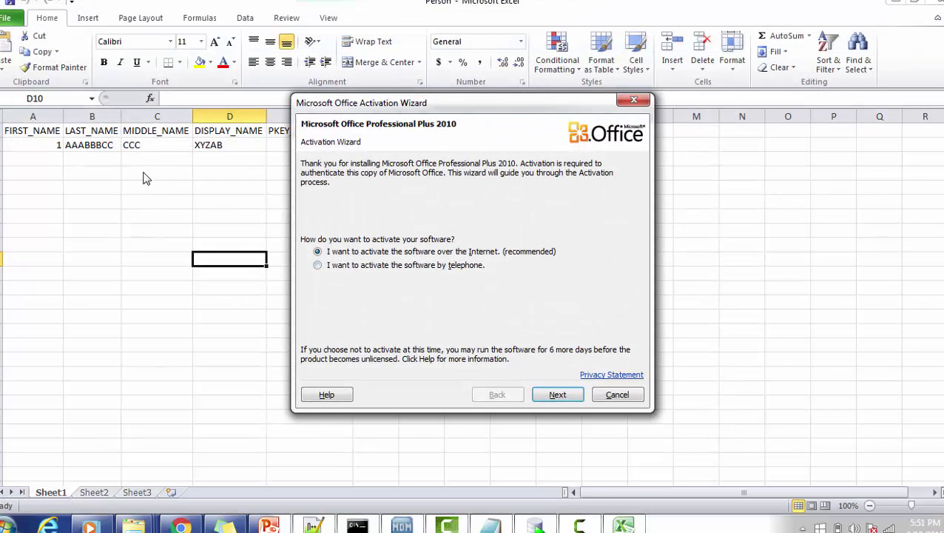
click(617, 395)
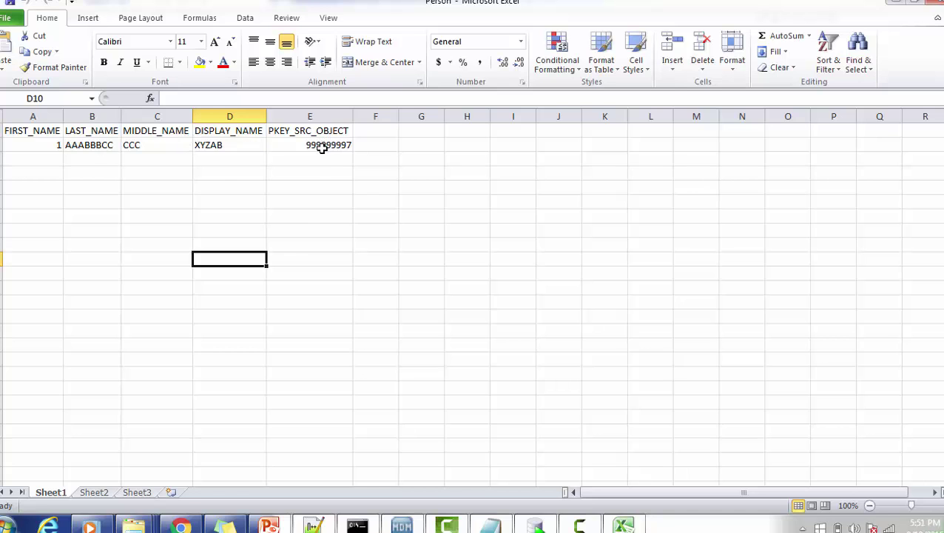
click(25, 133)
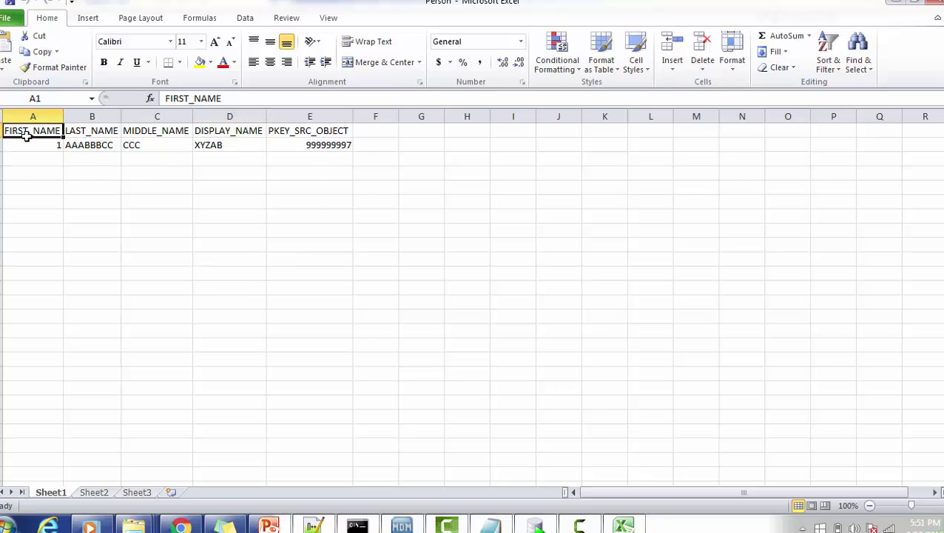
click(108, 130)
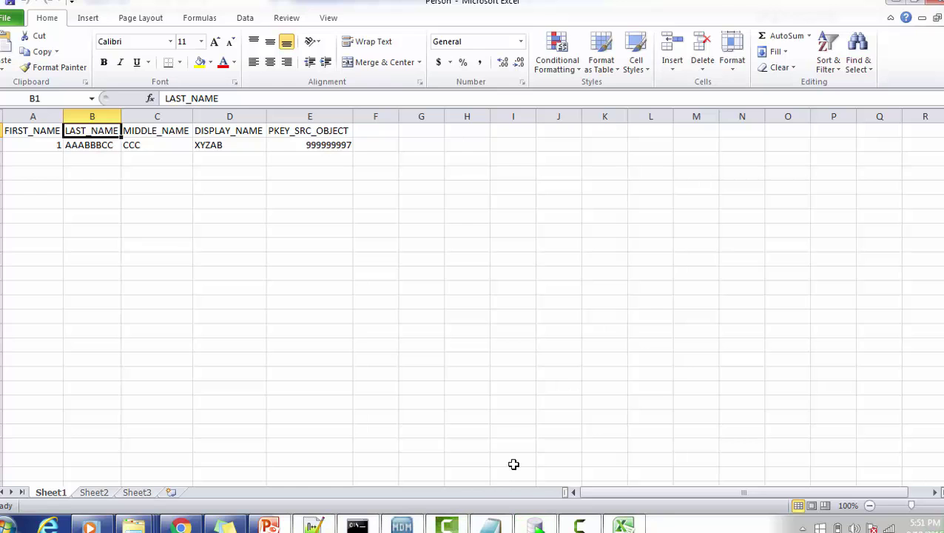
Set FIRST_NAME in the record row of the Person worksheet to ww, and close the workbook
click(40, 145)
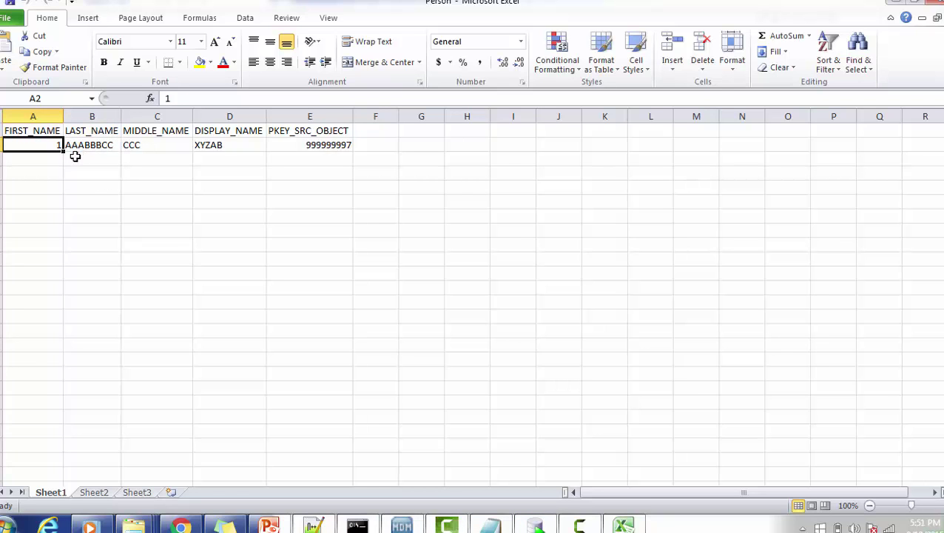
text(w)
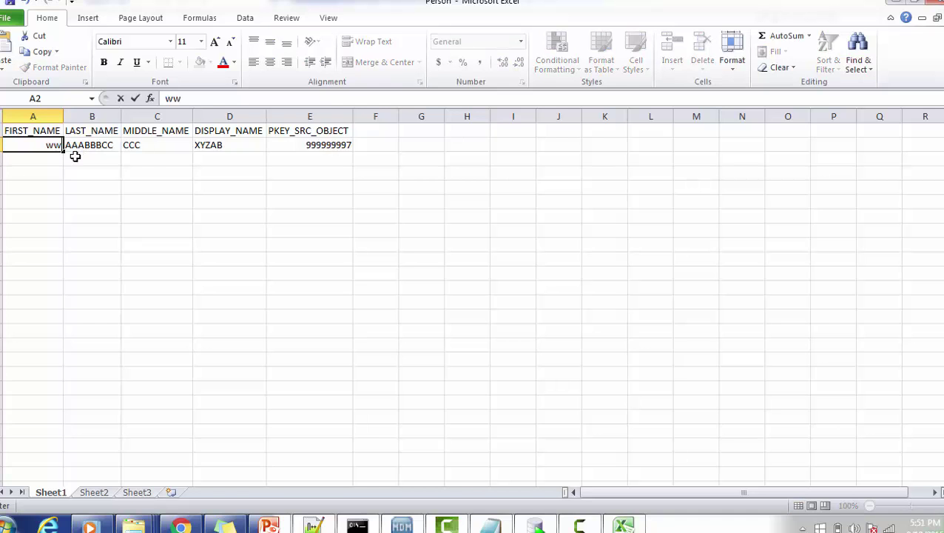
text(w)
click(174, 181)
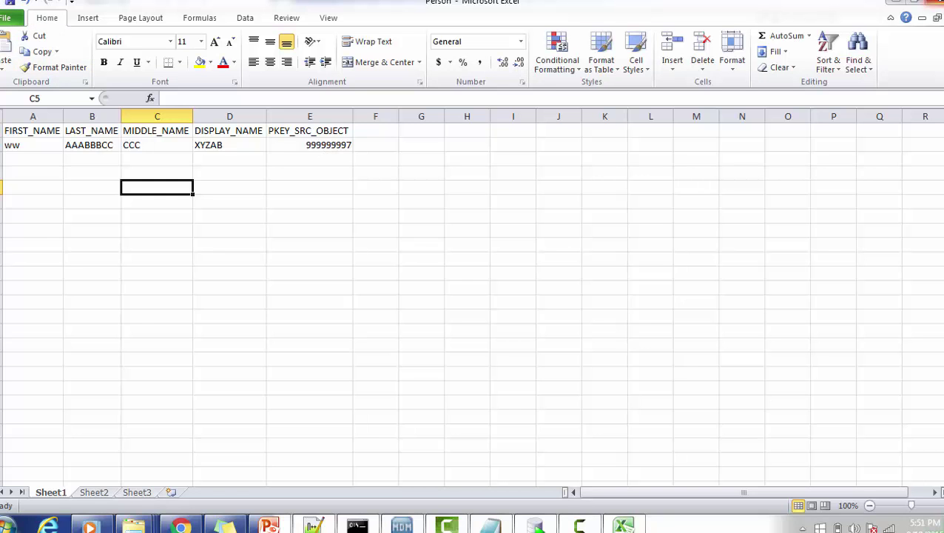
click(931, 2)
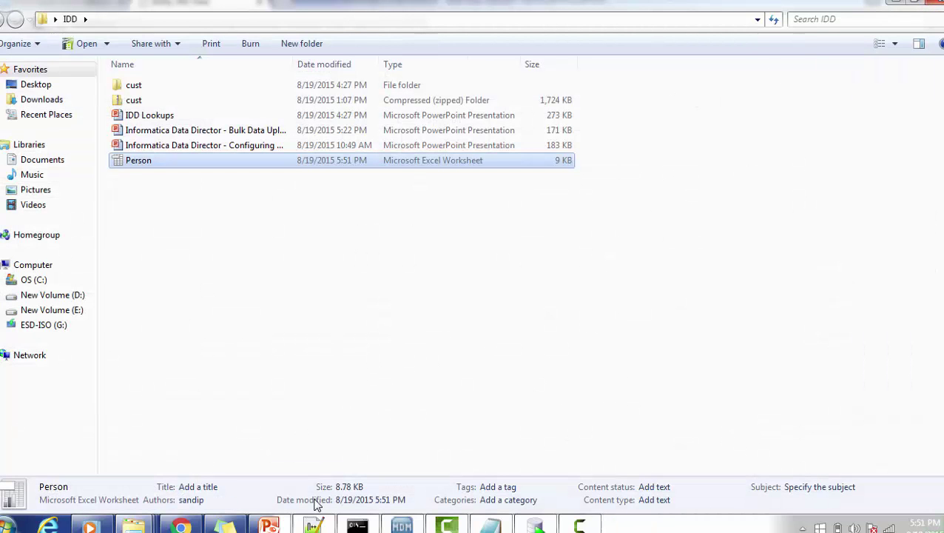
Switch to the Profile import in Chrome and try to upload the Person worksheet from the IDD folder
click(180, 526)
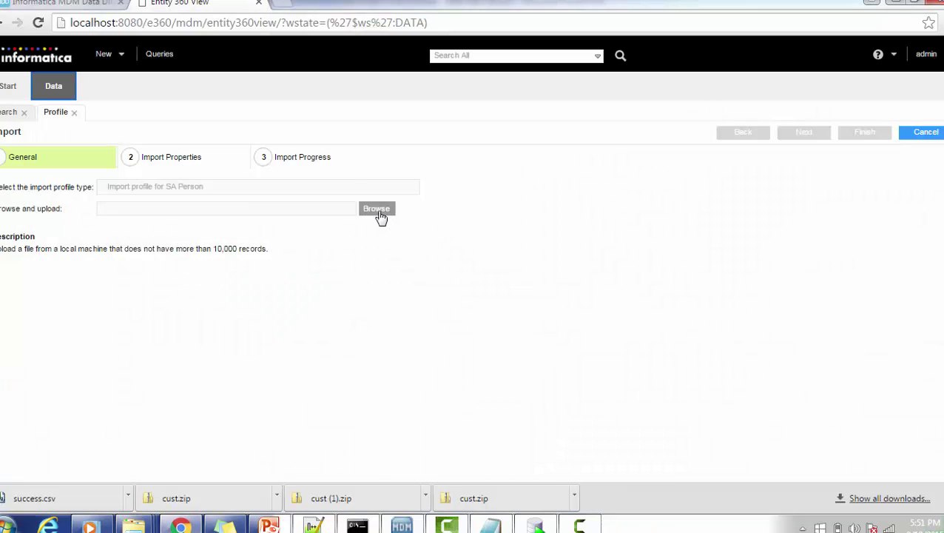
click(378, 213)
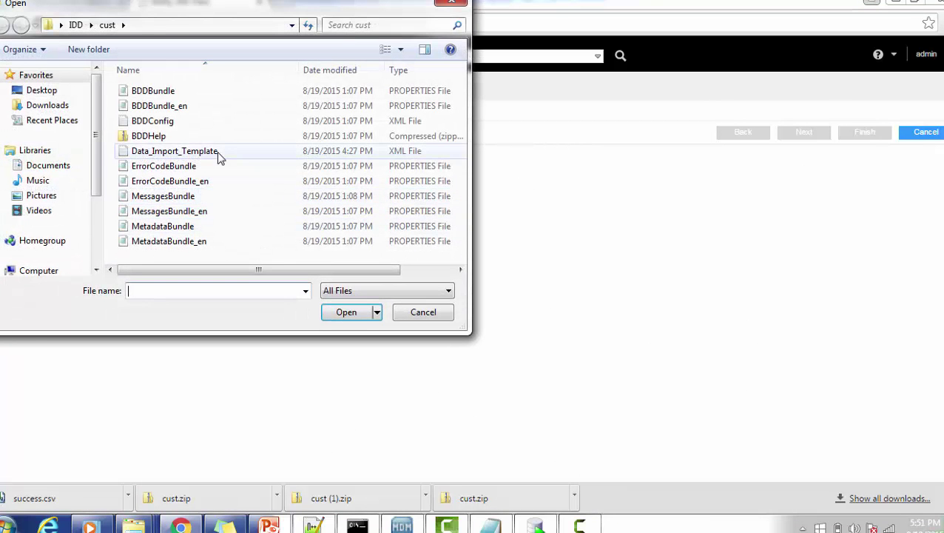
click(76, 25)
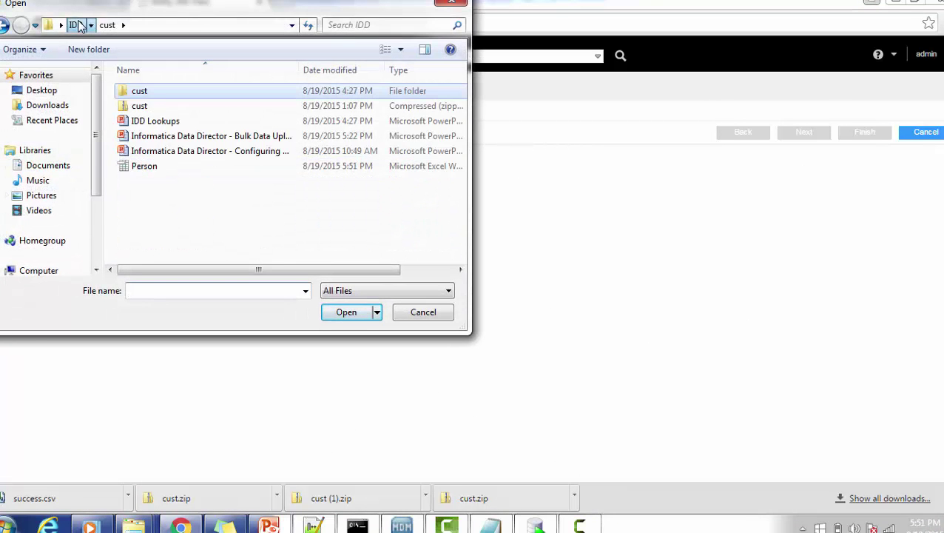
click(154, 175)
click(350, 313)
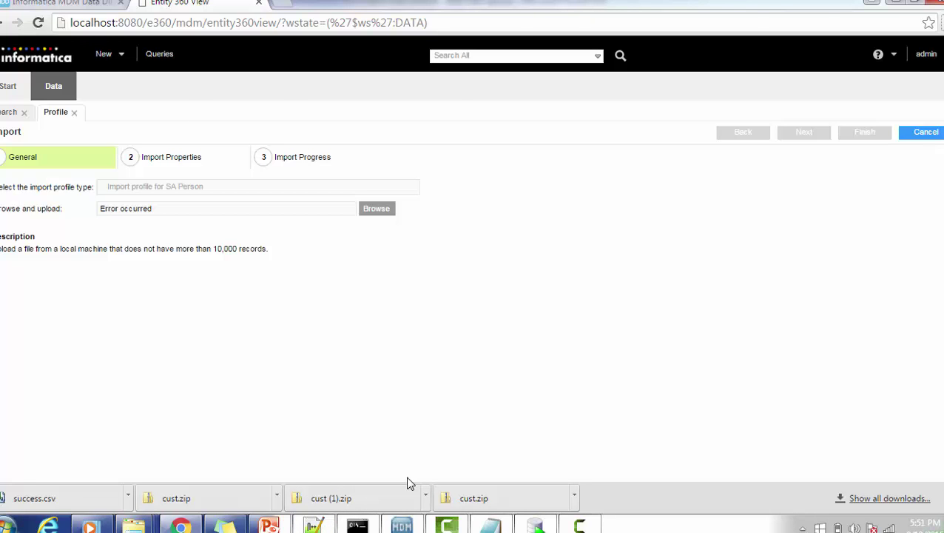
Return to the IDD folder and reopen the Person worksheet in Microsoft Excel, dismissing the activation wizard
key(alt+Tab)
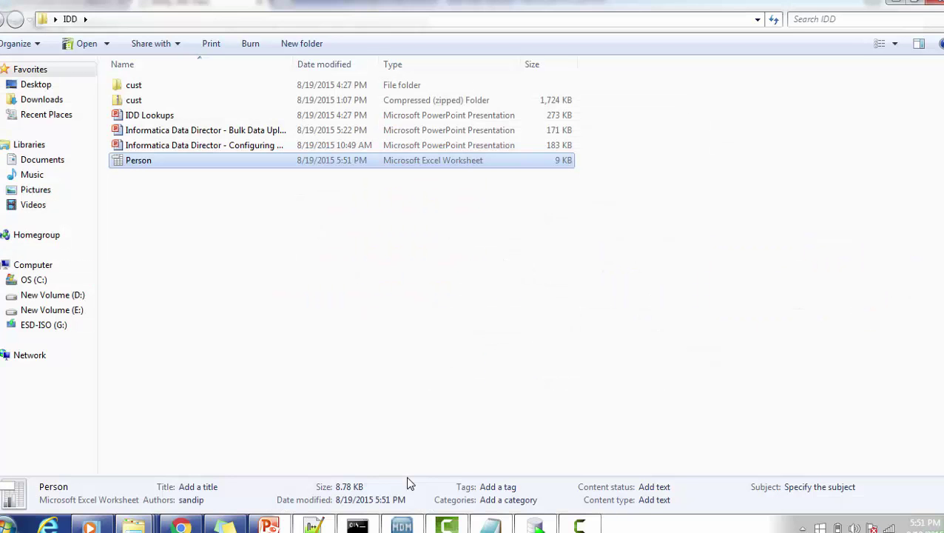
right_click(149, 161)
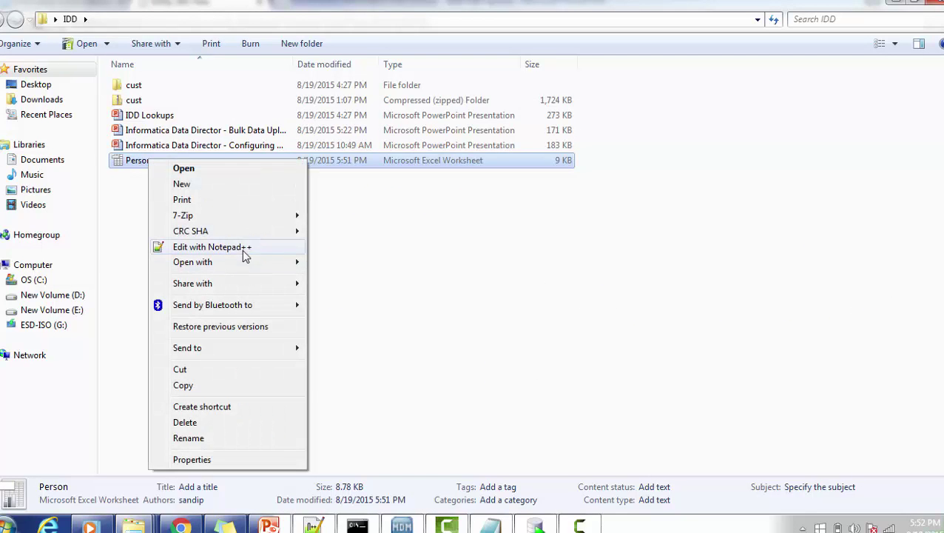
mouse_move(259, 265)
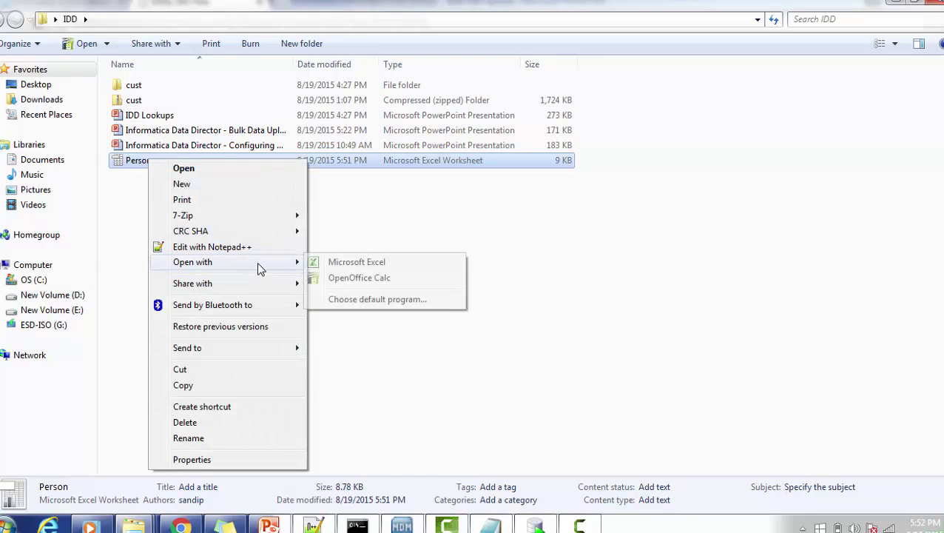
click(362, 262)
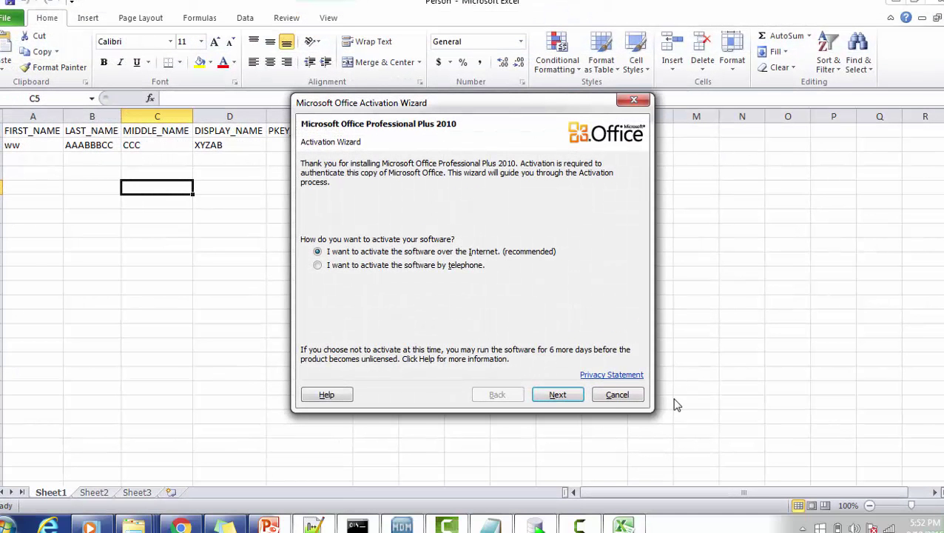
click(625, 396)
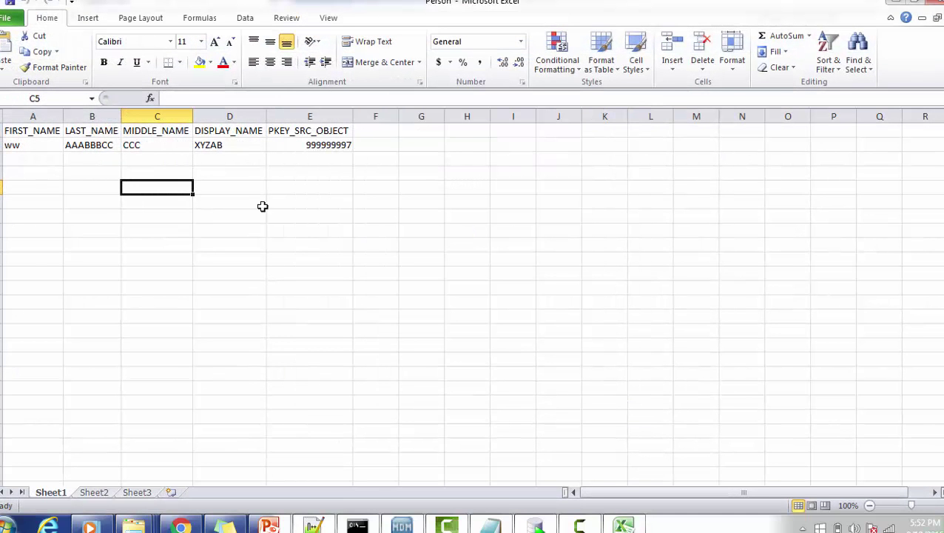
Set the record's FIRST_NAME in cell A2 to XXX, then save and close the Person workbook
click(32, 145)
click(109, 145)
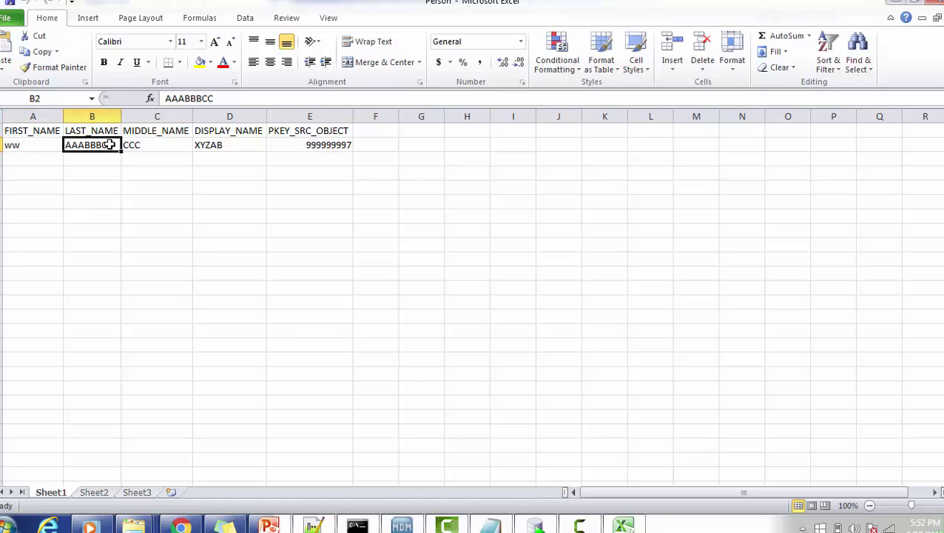
click(29, 146)
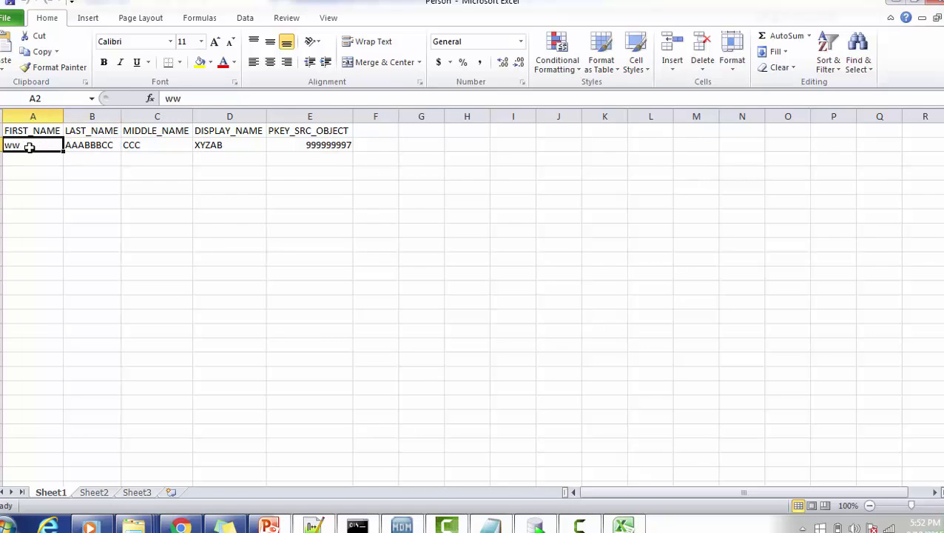
text(xx)
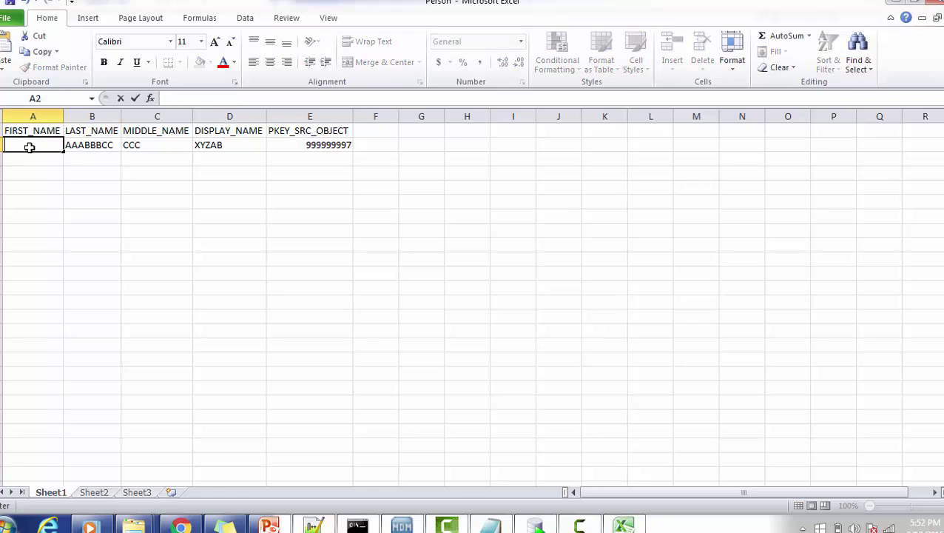
text(XXX)
click(9, 6)
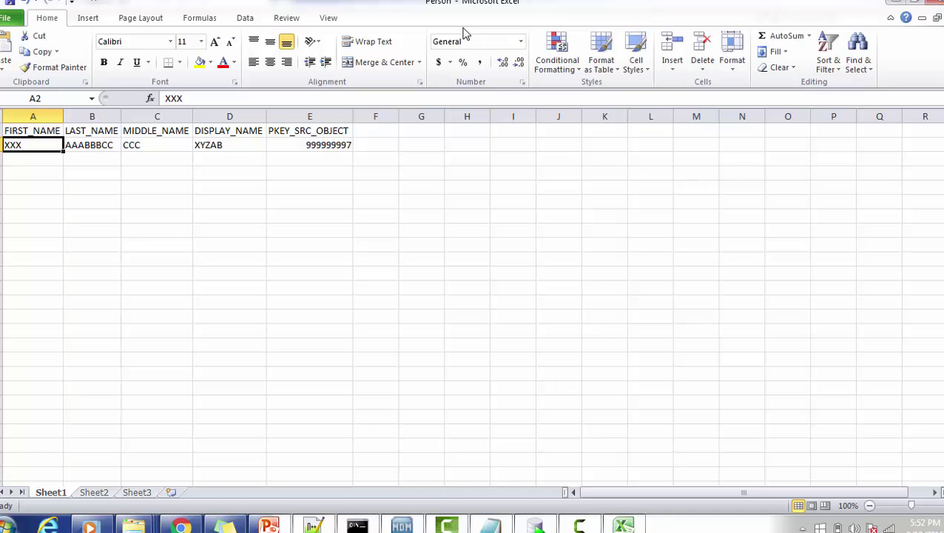
click(934, 1)
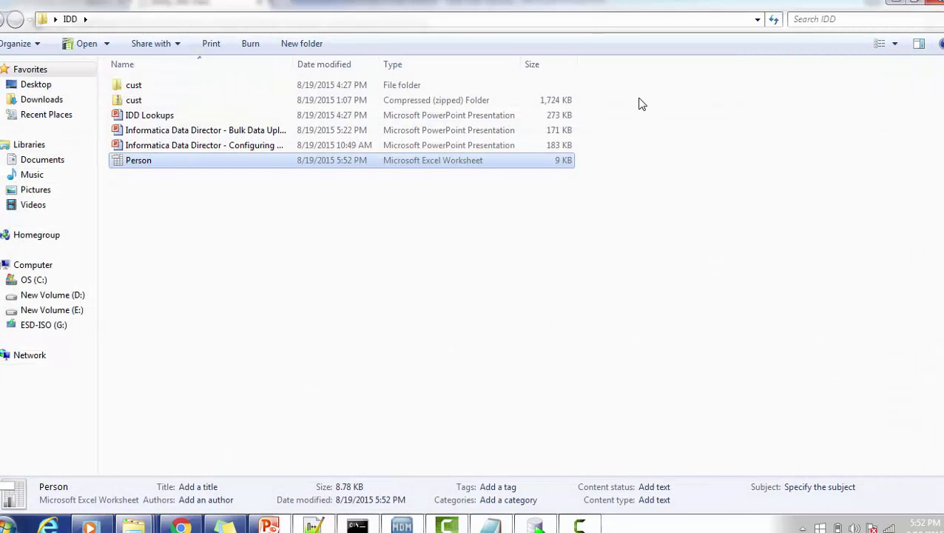
Switch back to the Profile import in Chrome and upload the Person worksheet from the IDD folder
click(181, 526)
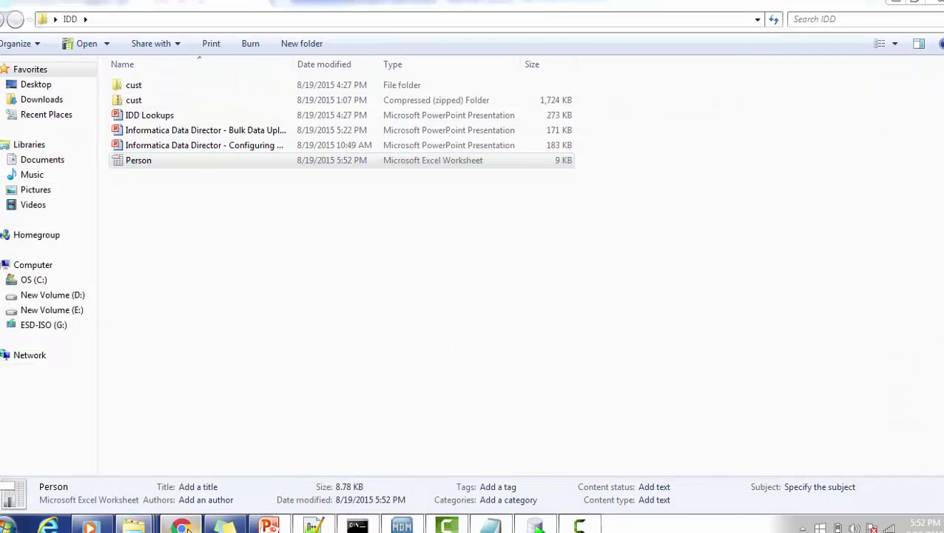
click(376, 211)
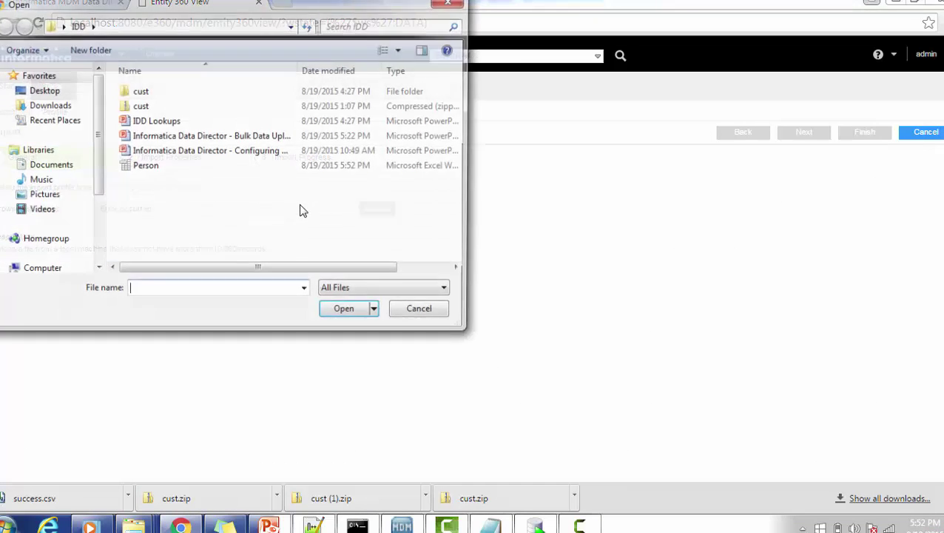
click(145, 165)
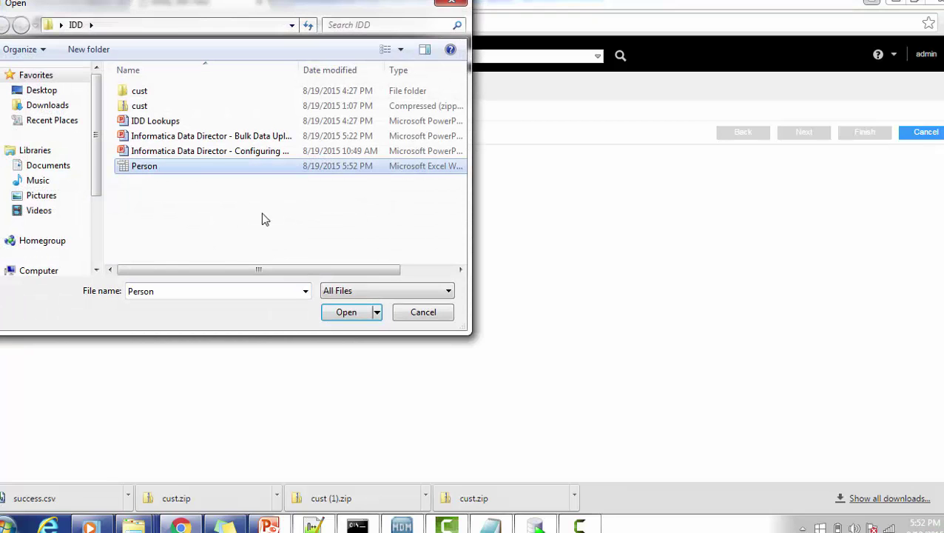
click(345, 314)
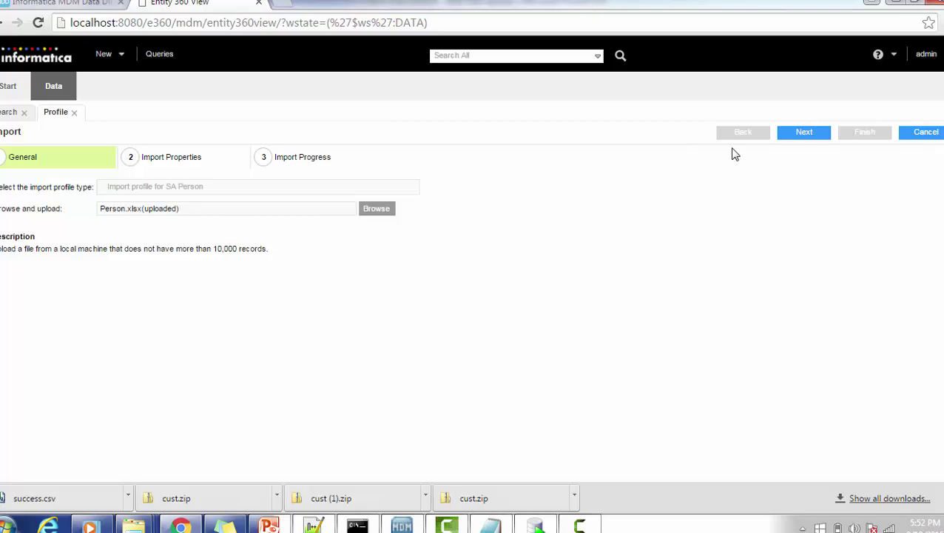
Continue to the import properties, keep Sheet1 as the source worksheet, and mark the first line as header
click(804, 134)
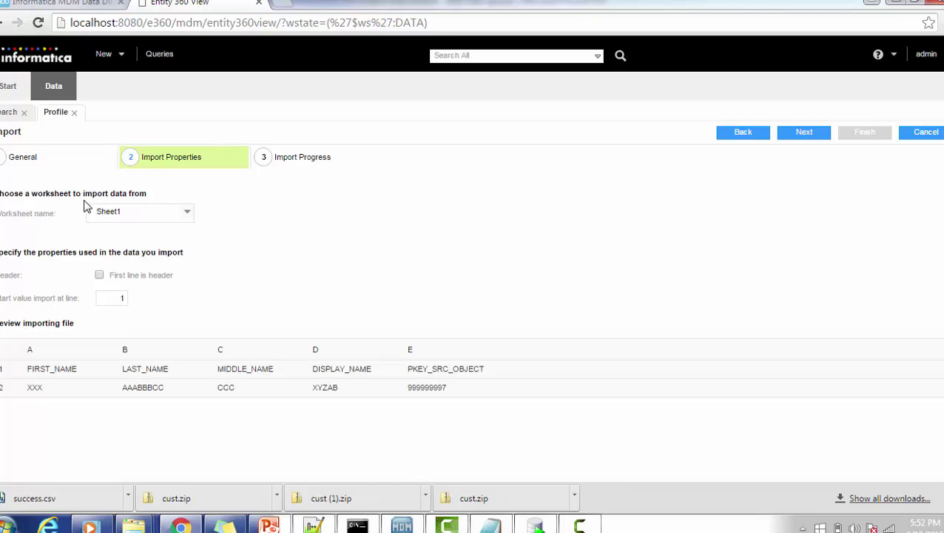
click(185, 216)
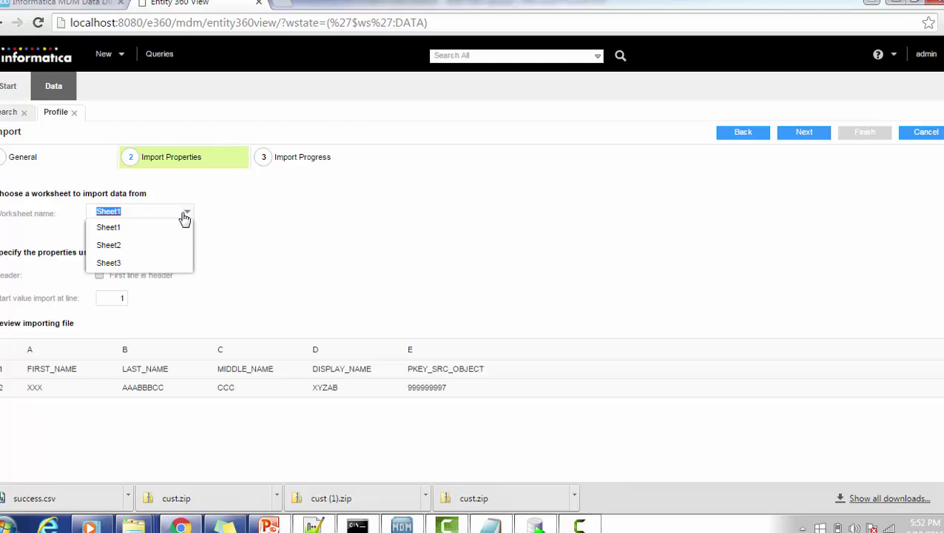
click(185, 215)
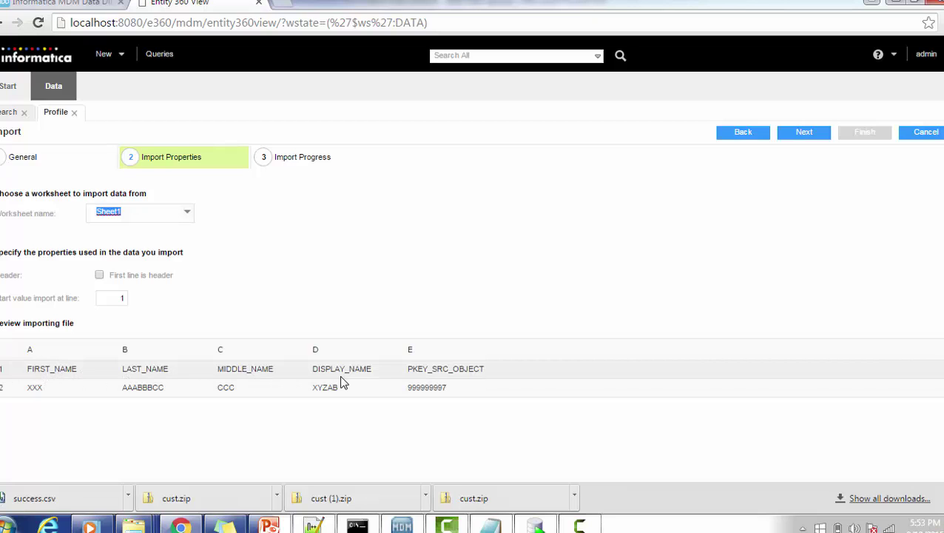
click(100, 276)
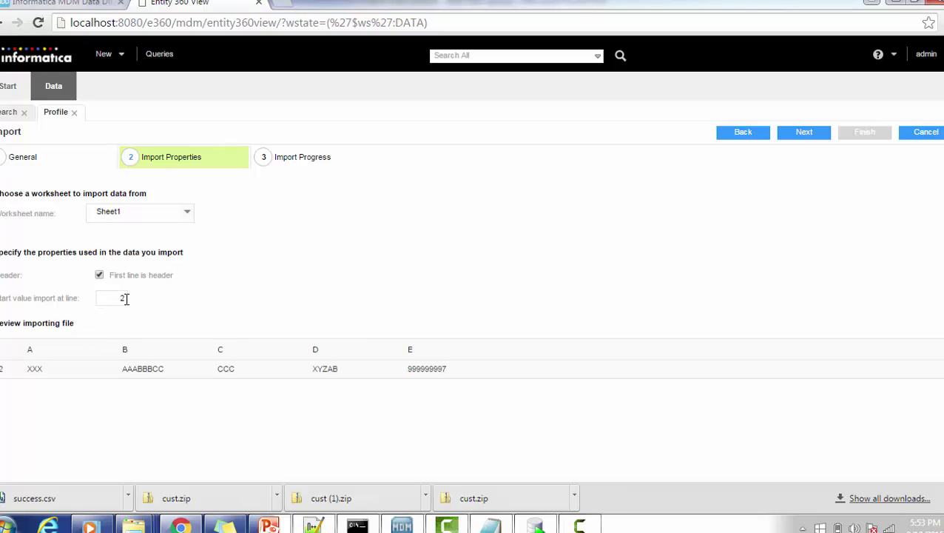
Proceed to the import progress stage, dismiss the Windows color scheme prompt, and start the record import
click(813, 137)
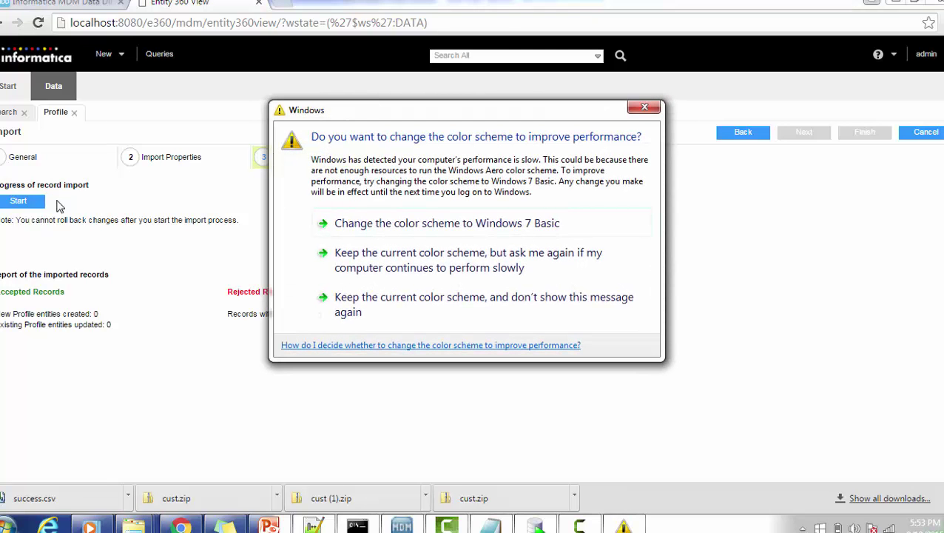
click(643, 106)
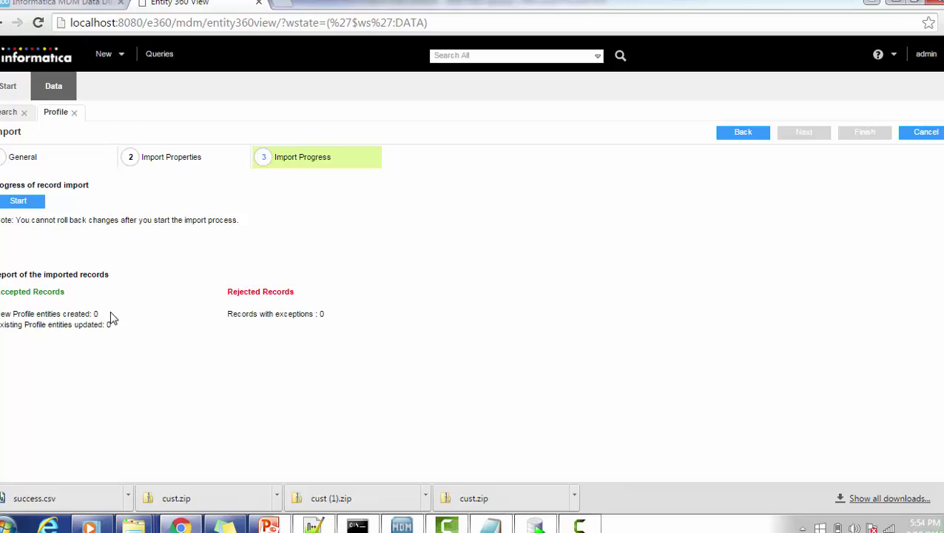
click(20, 201)
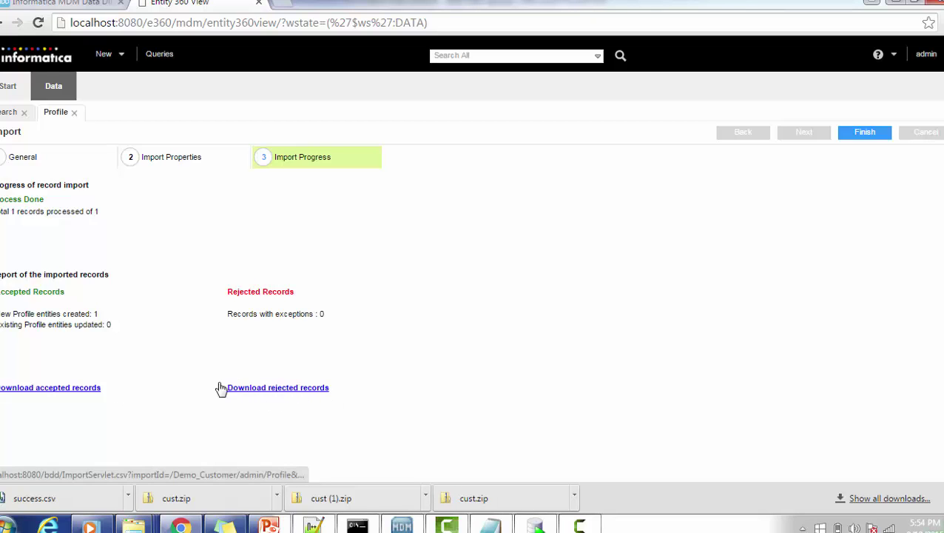
Download the accepted records and open success (1).csv in Microsoft Excel, dismissing the activation wizard
click(80, 393)
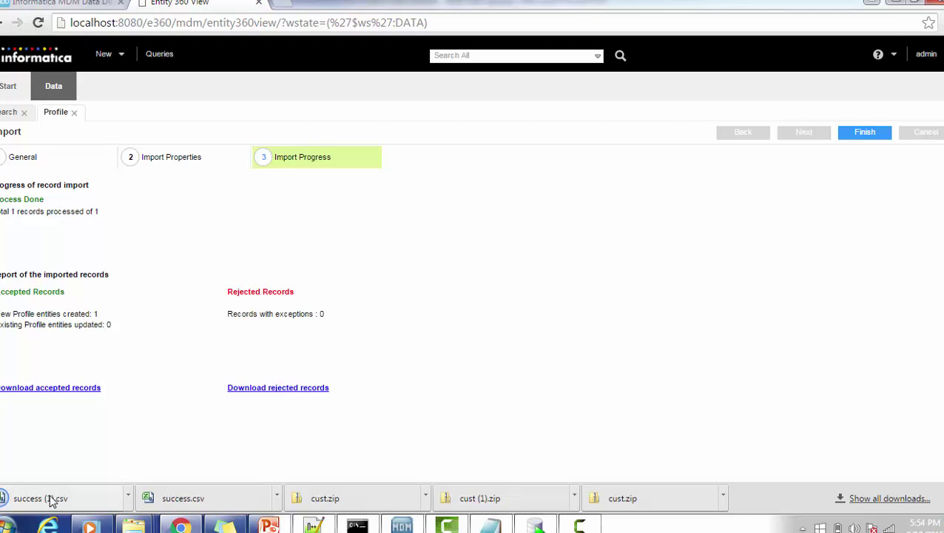
click(52, 501)
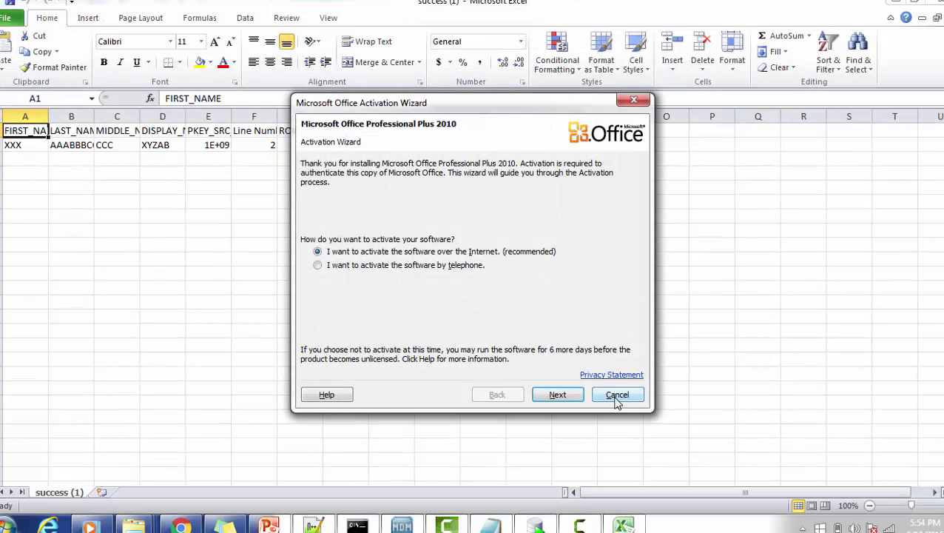
click(616, 393)
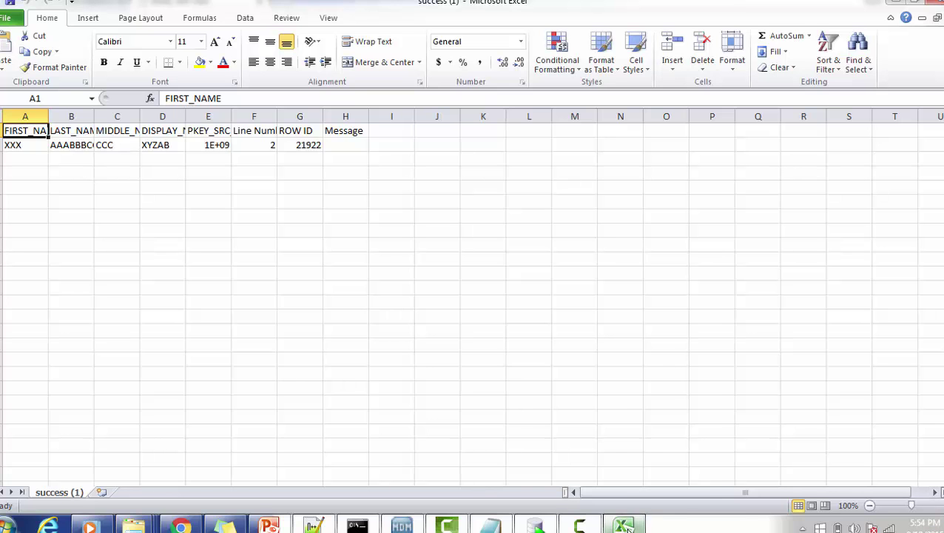
Open the Person worksheet from the IDD folder in Microsoft Excel, review its source record, and minimize it
mouse_move(148, 530)
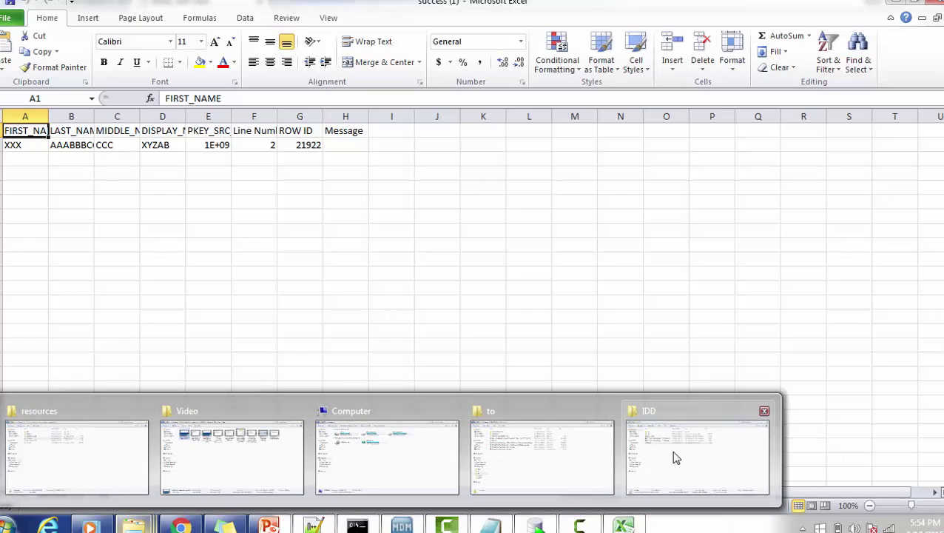
click(673, 457)
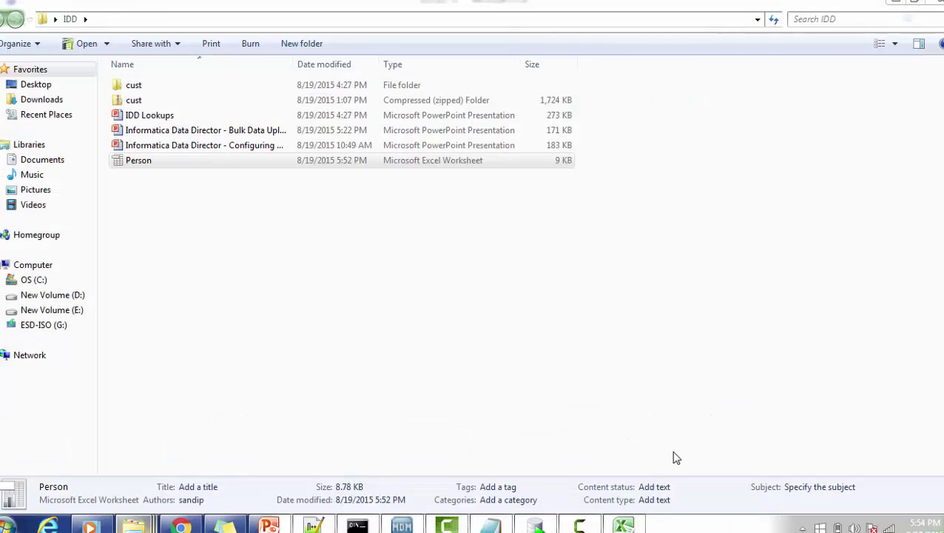
click(167, 167)
right_click(166, 166)
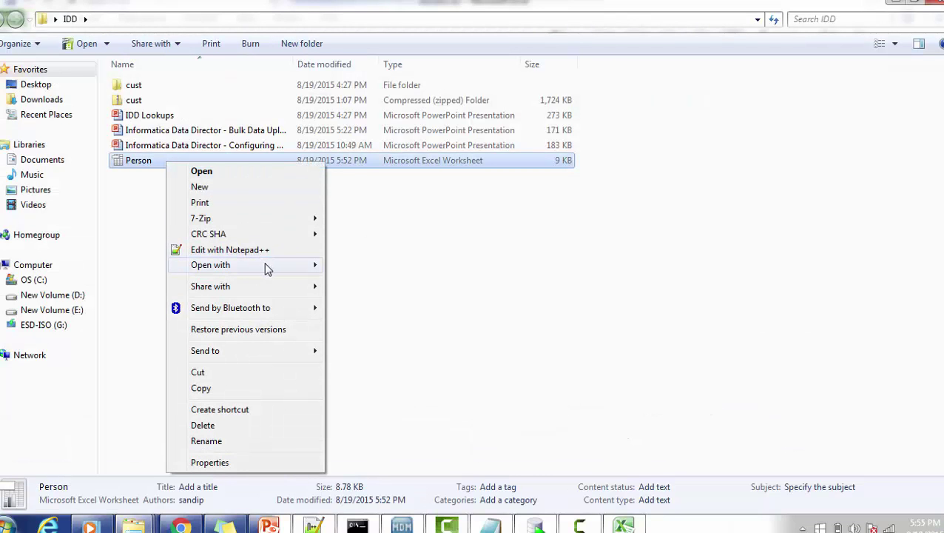
mouse_move(267, 268)
click(378, 265)
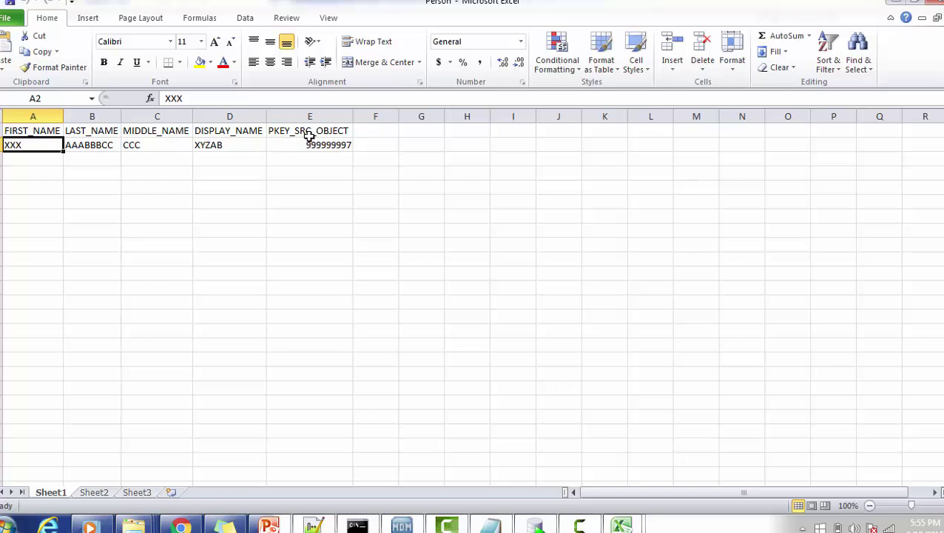
click(895, 2)
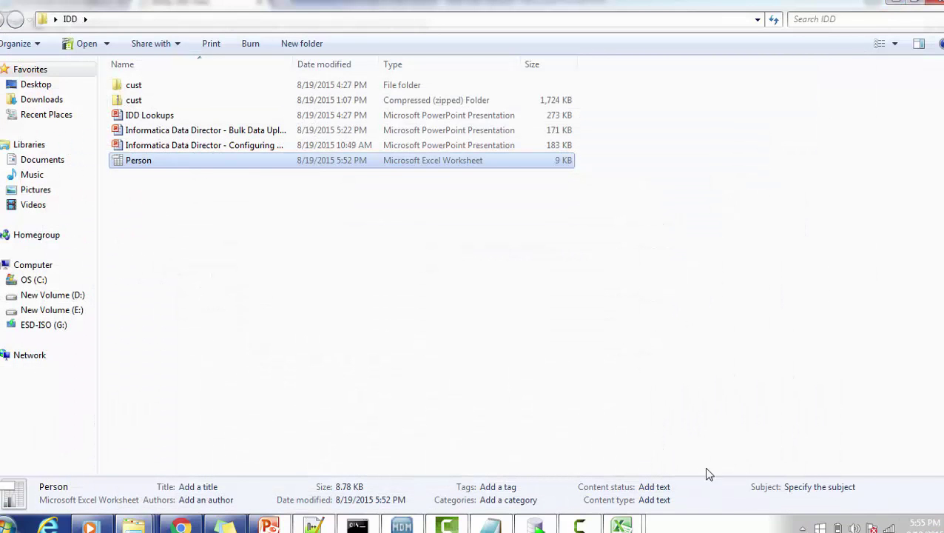
Return to success (1) and autofit the LAST_NAME, PKEY_SRC_OBJECT, Line Number and ROW ID columns to their contents
mouse_move(620, 525)
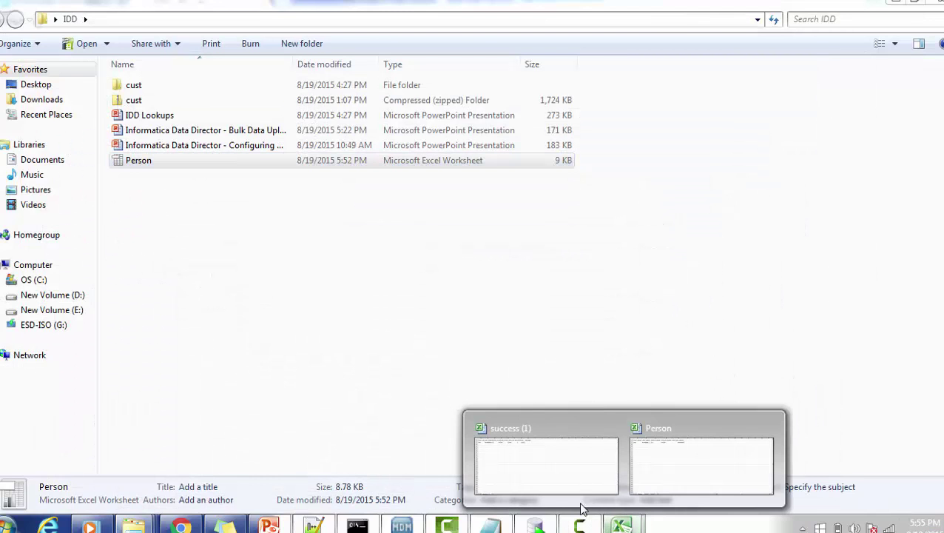
click(567, 466)
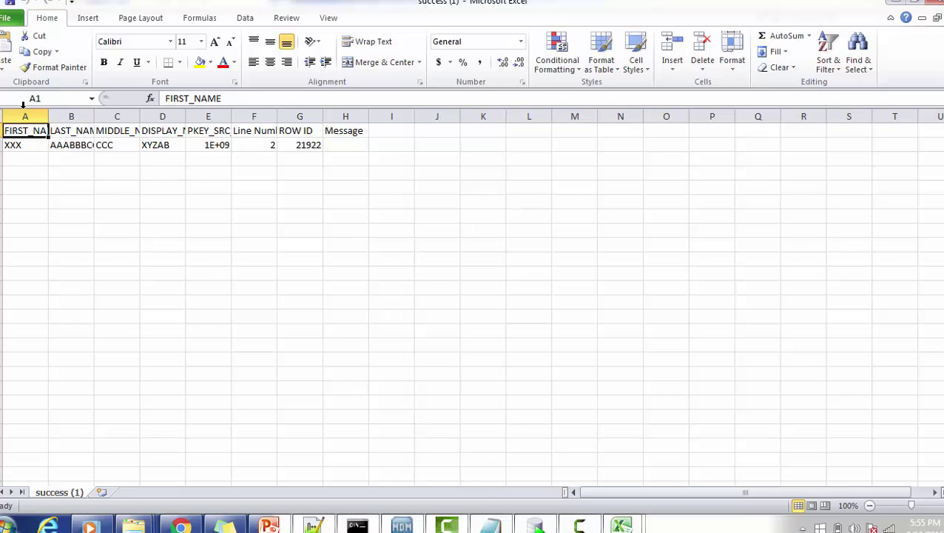
double_click(94, 118)
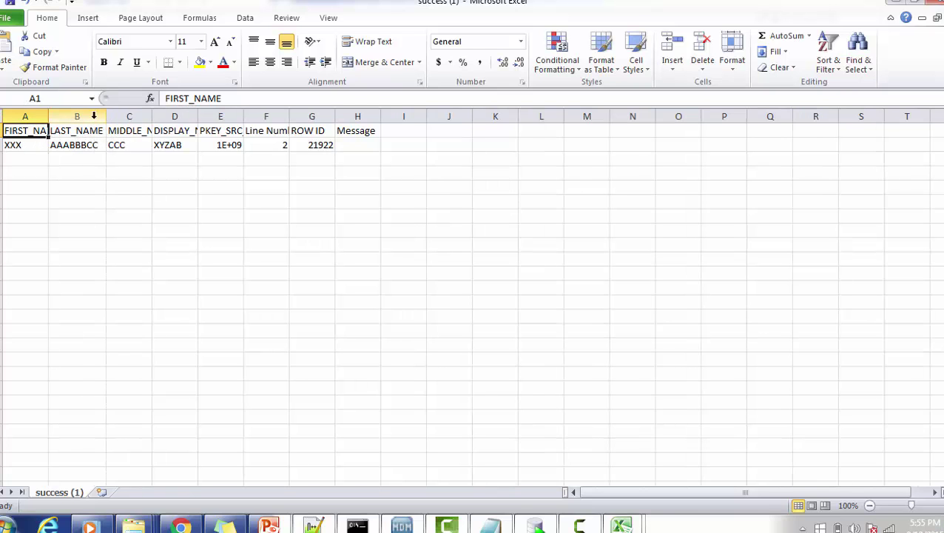
double_click(243, 117)
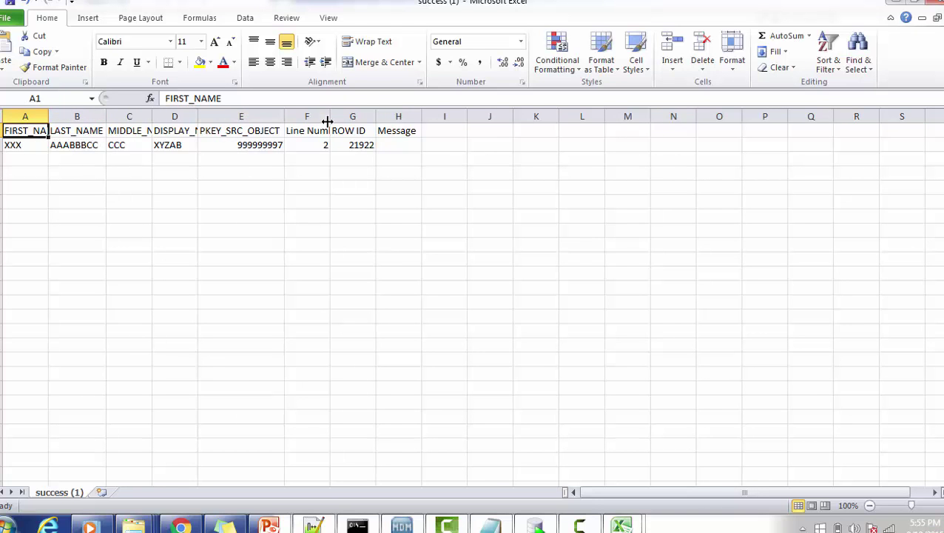
double_click(376, 117)
double_click(330, 116)
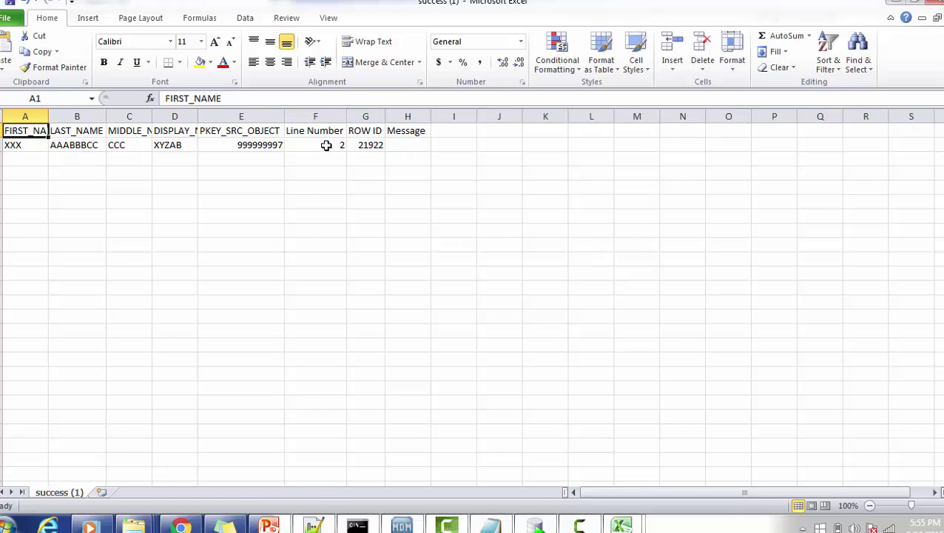
Compare the Person worksheet's record with the one in success (1), and select the ROW ID value in cell G2
click(621, 526)
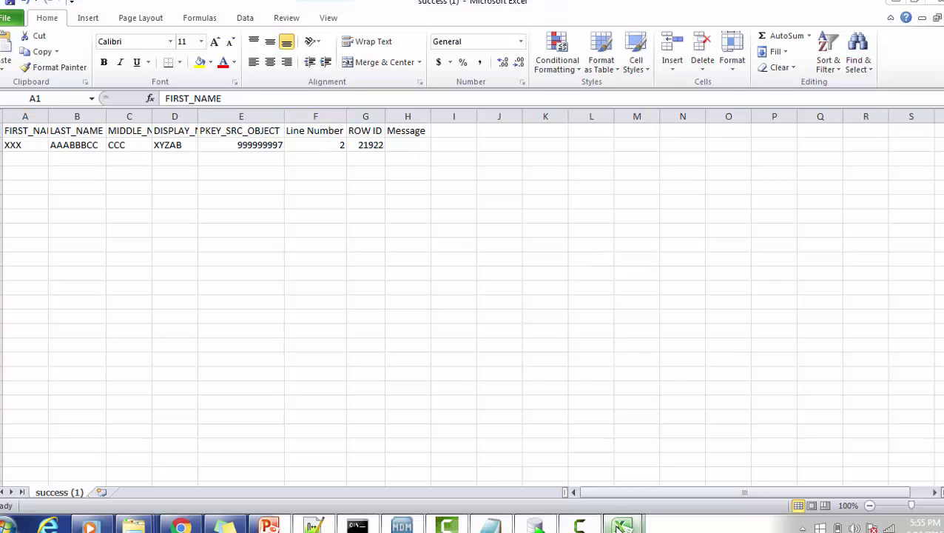
click(670, 465)
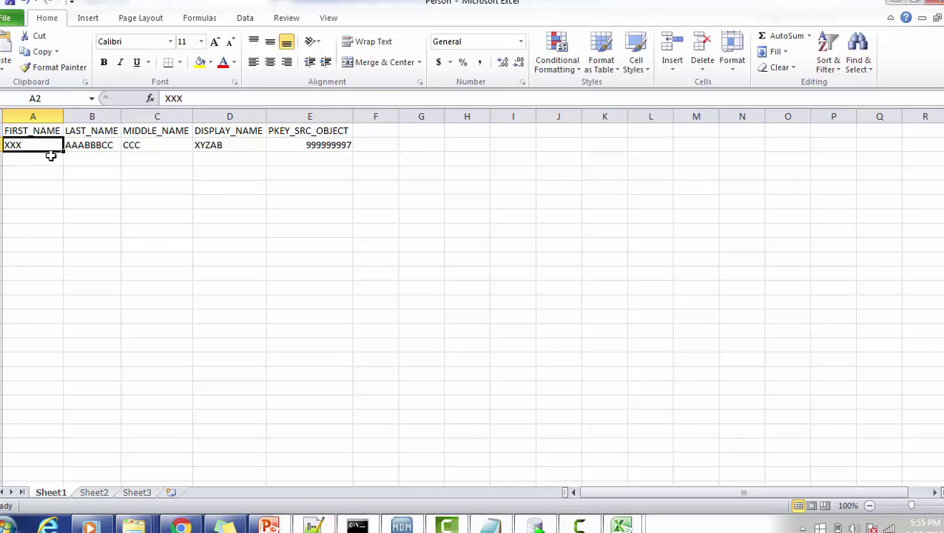
click(894, 3)
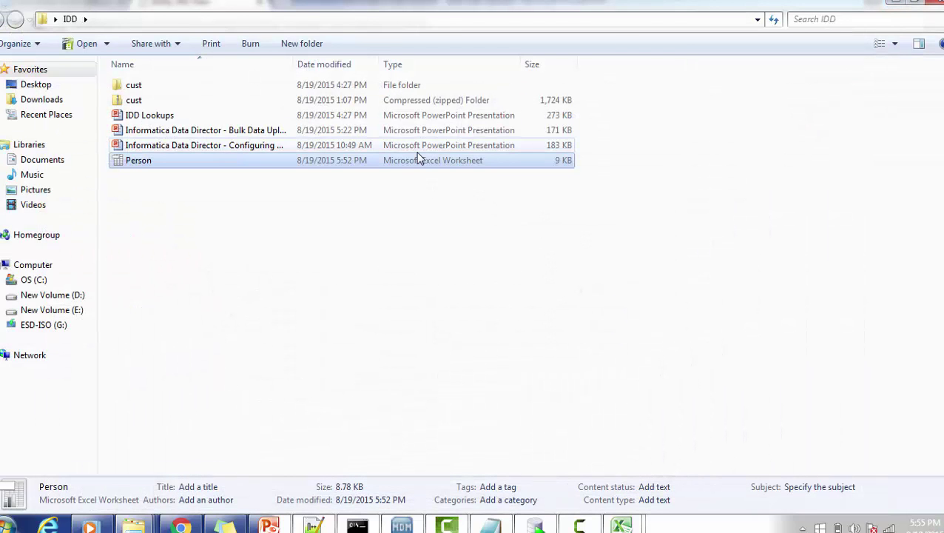
key(alt+Tab)
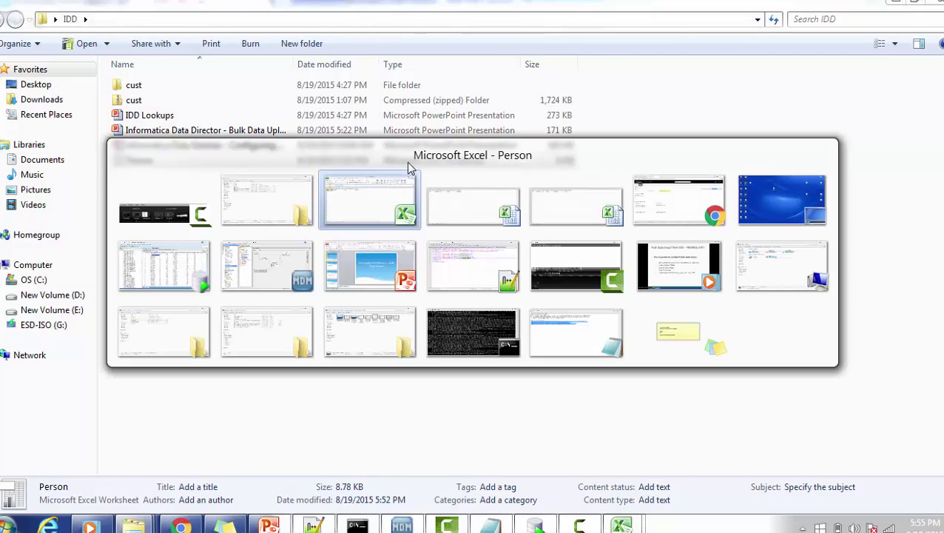
key(alt+Tab)
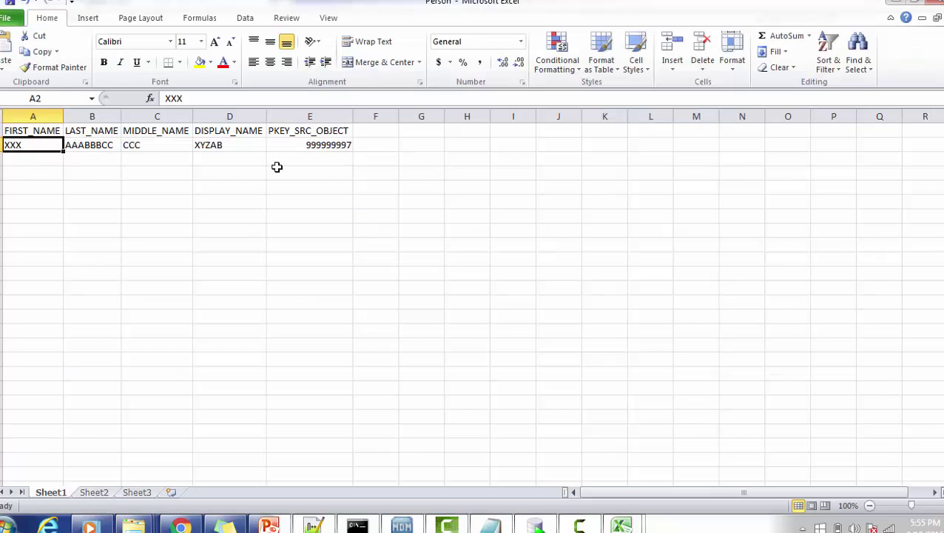
key(alt+Tab)
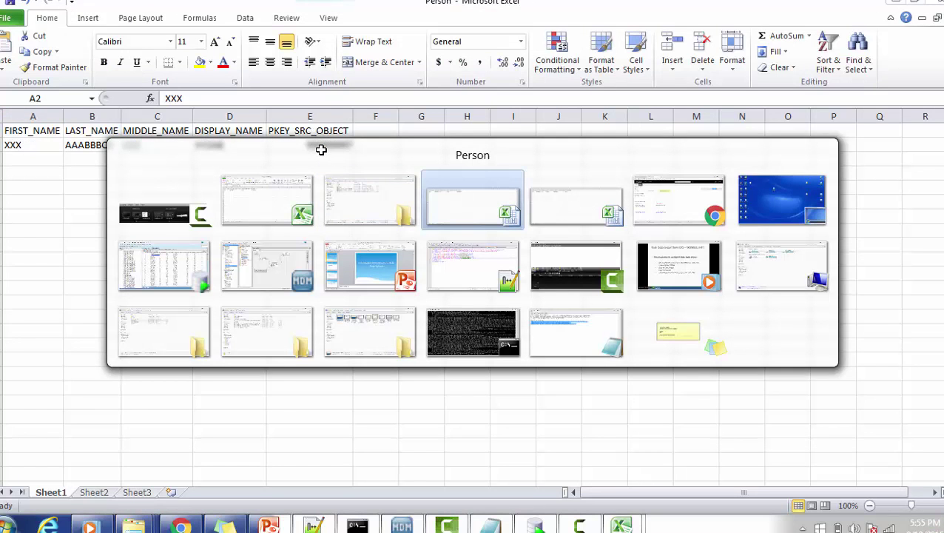
key(alt+Tab)
key(alt+Tab)
key(alt+Tab)
key(alt+Tab)
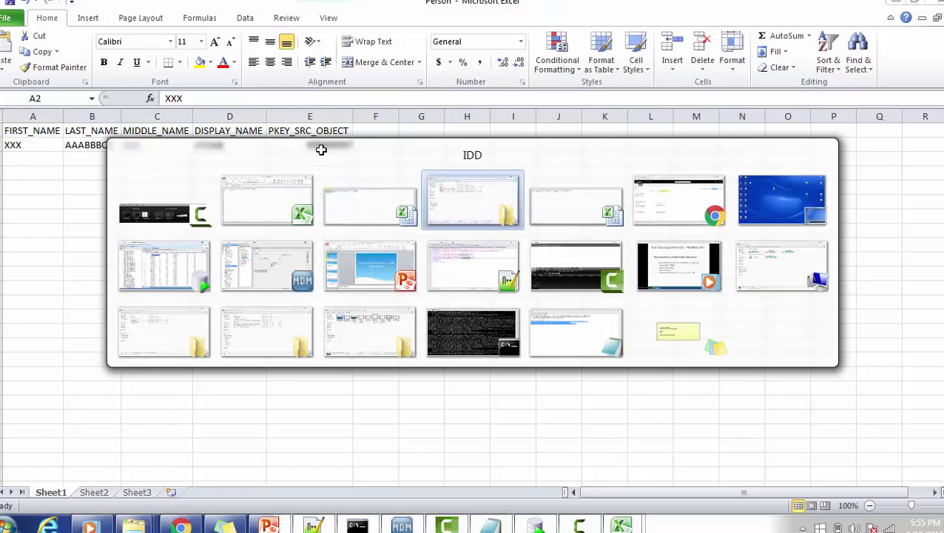
click(370, 148)
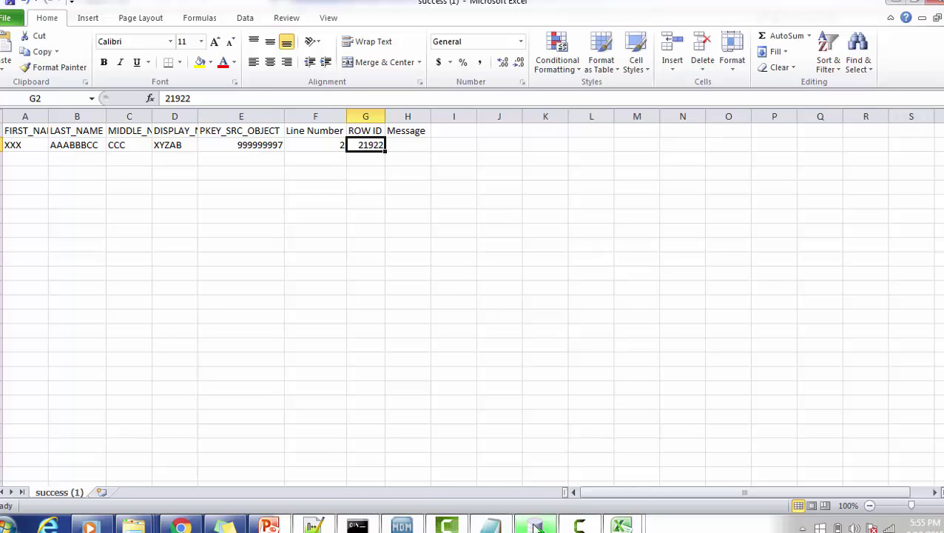
Switch to Oracle SQL Developer and enter SELECT * FROM C_PARTY WHERE ROWID_OBJECT='' in the Local_MDM_SAMPLE SQL worksheet
click(535, 524)
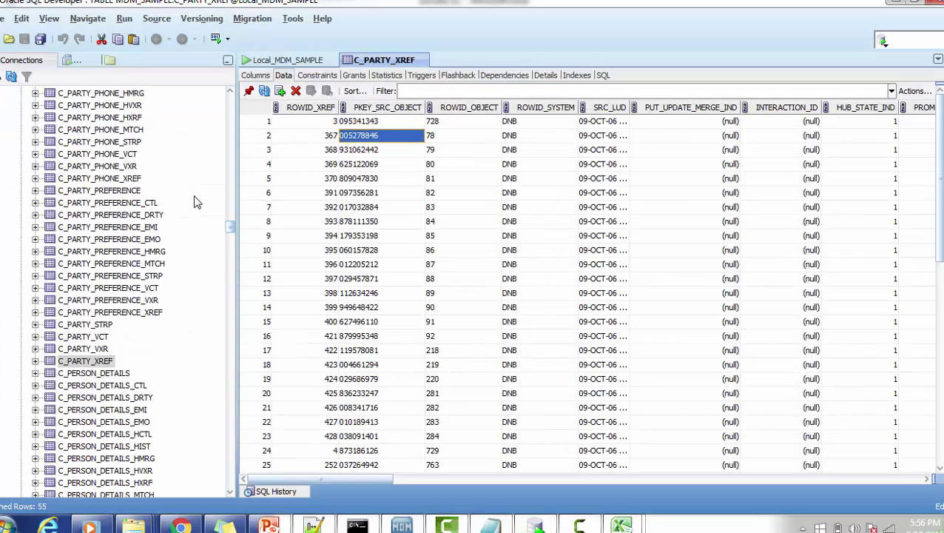
click(241, 128)
click(230, 95)
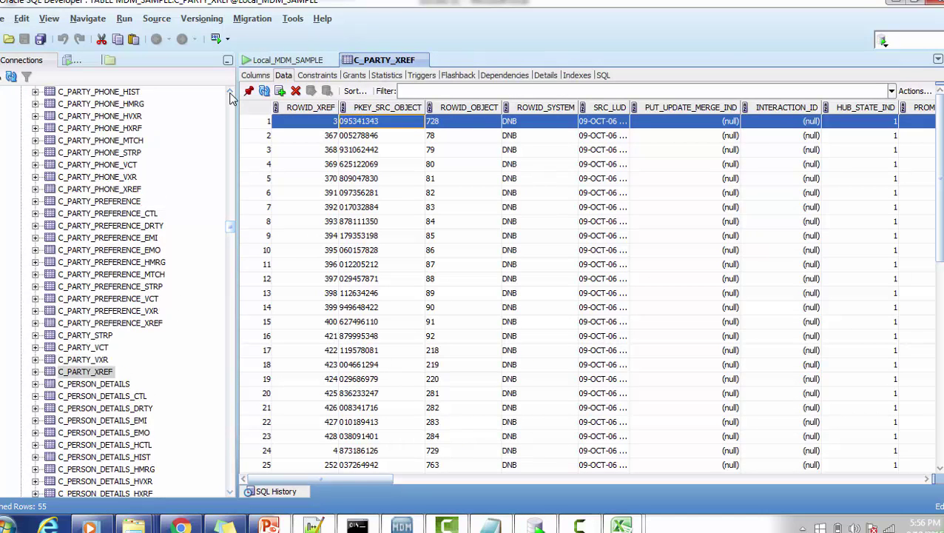
click(293, 60)
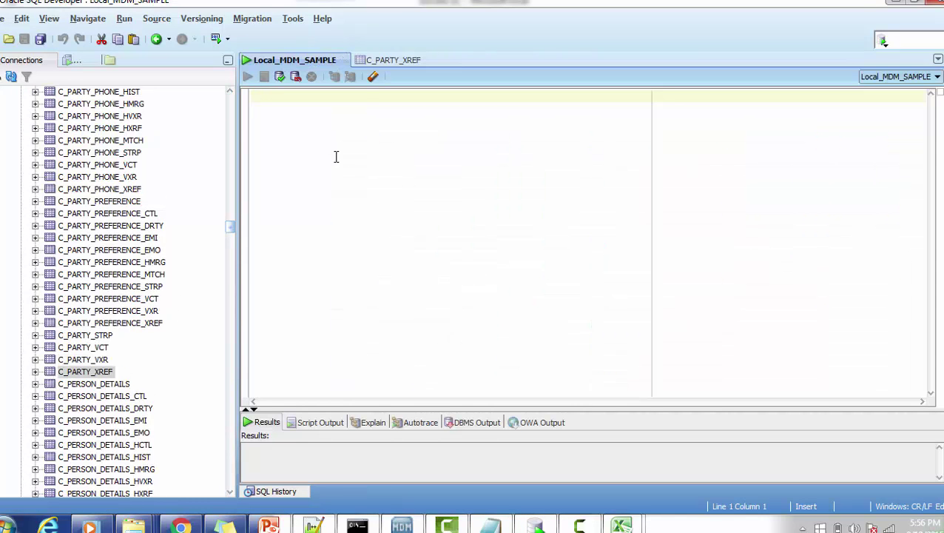
text(SELECT )
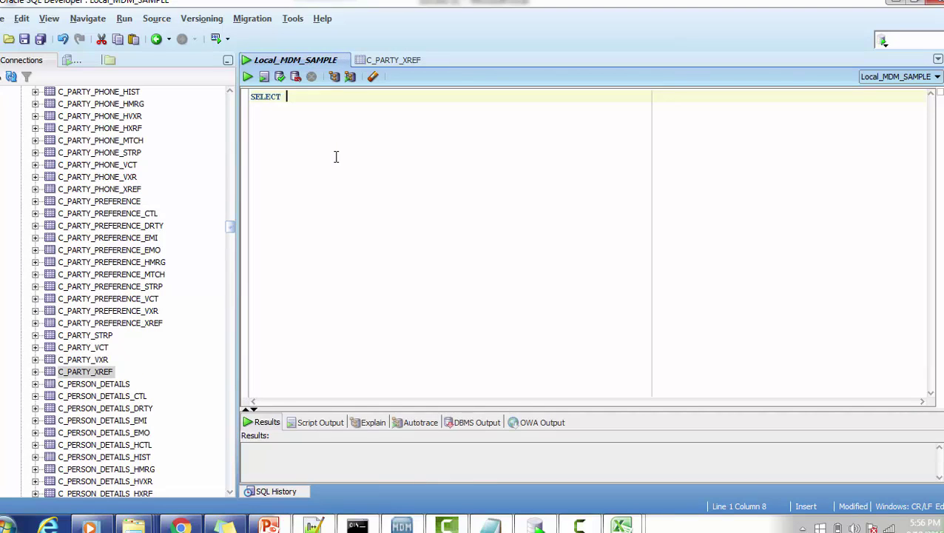
text(* FROM C_)
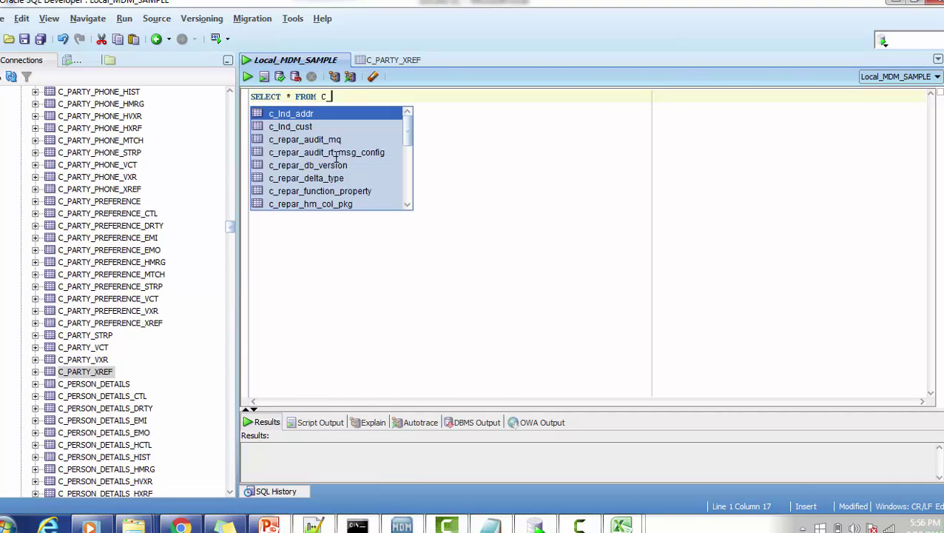
text(PARTY W)
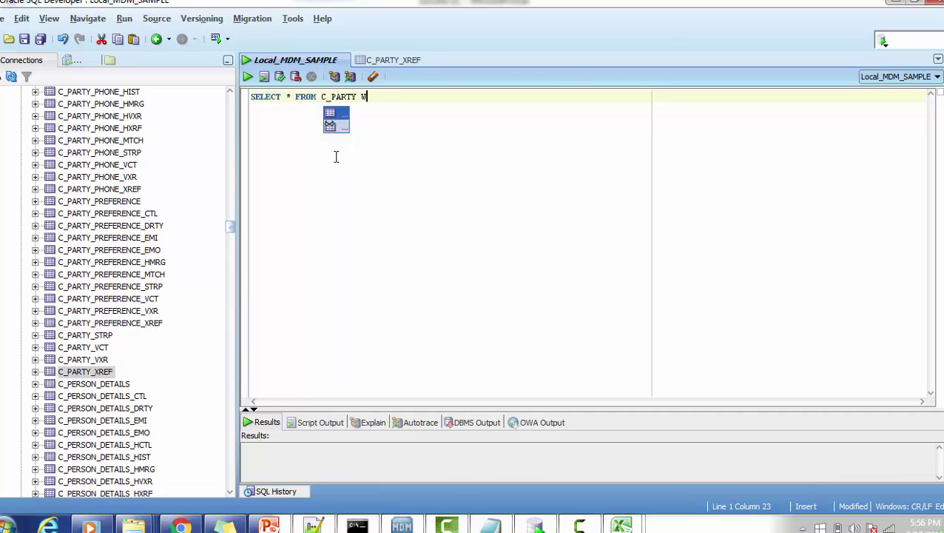
text(HERE ROWID_ OBJECT=')
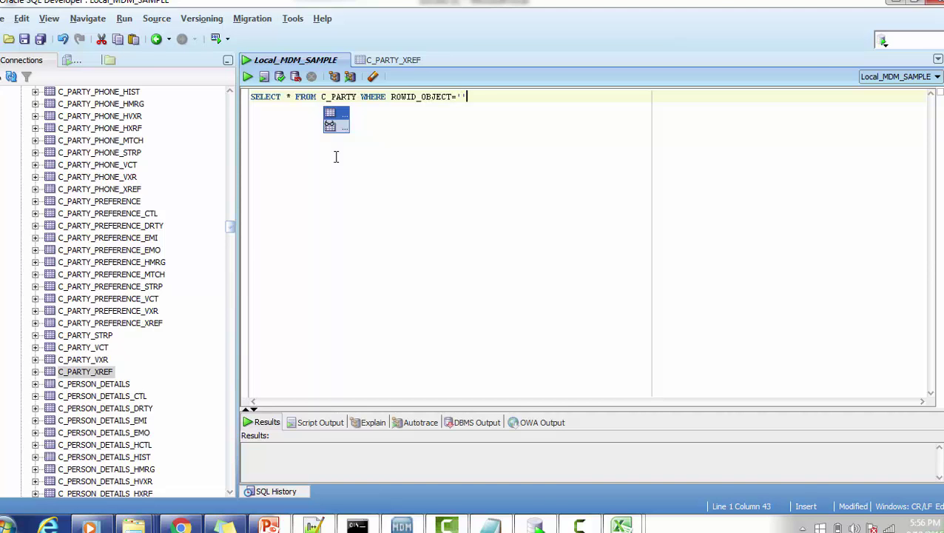
Copy ROW ID 21922 from success (1) into the query's ROWID_OBJECT condition, end the statement with a semicolon, and run it
key(alt+Tab)
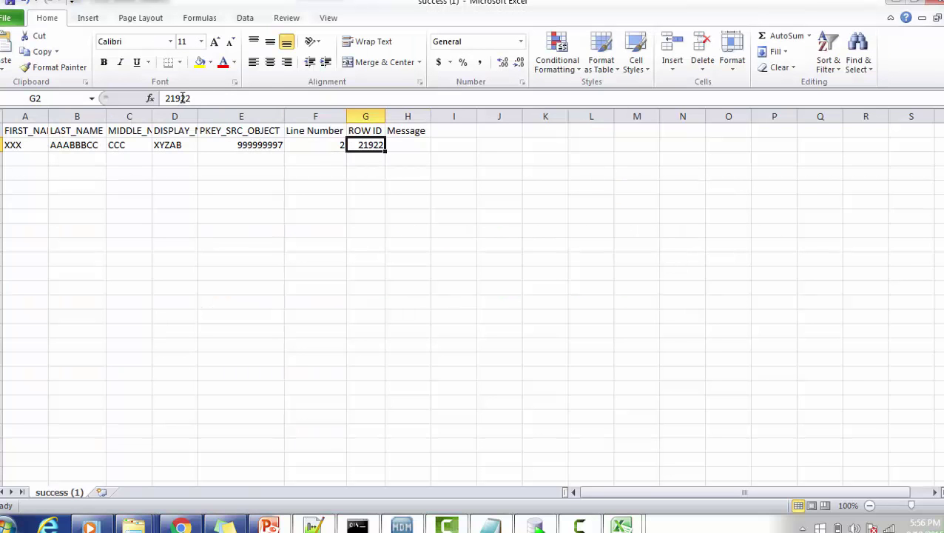
double_click(178, 98)
key(ctrl+c)
key(alt+Tab)
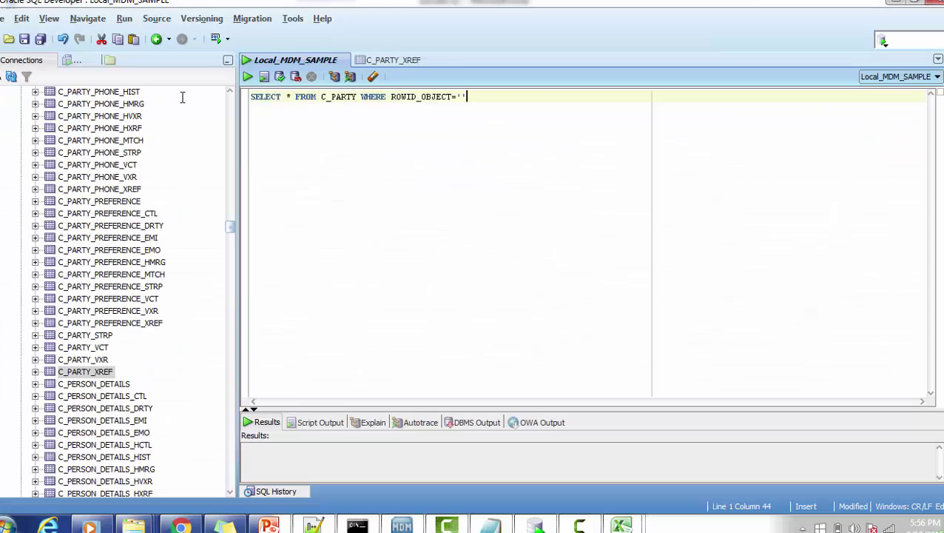
key(ctrl+v)
key(Insert)
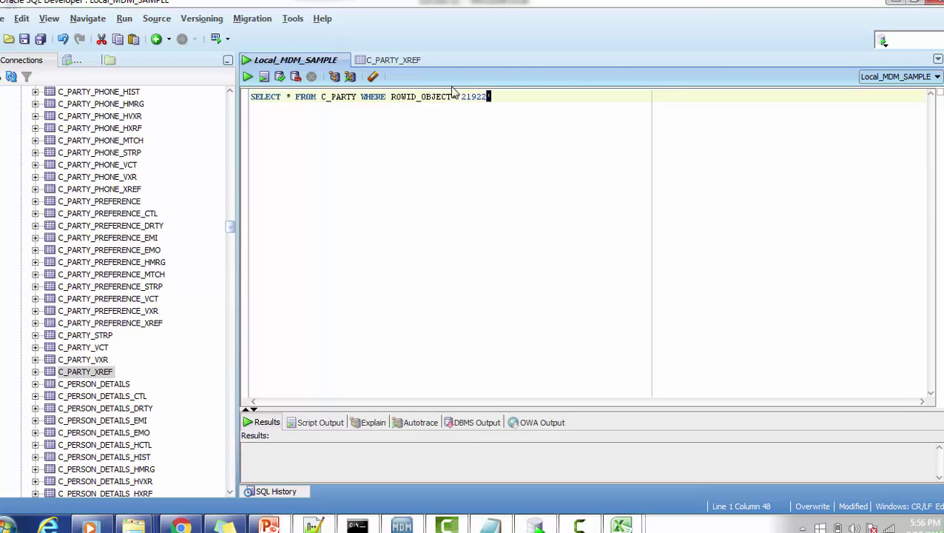
text(';)
double_click(492, 96)
click(248, 77)
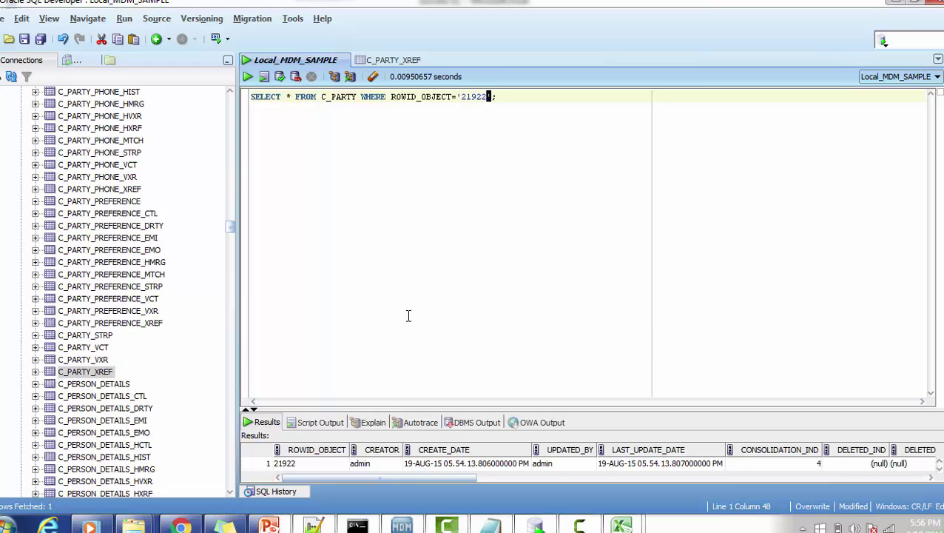
Examine the name columns of the query result, and check the record's Message cell in success (1)
drag(390, 477, 736, 497)
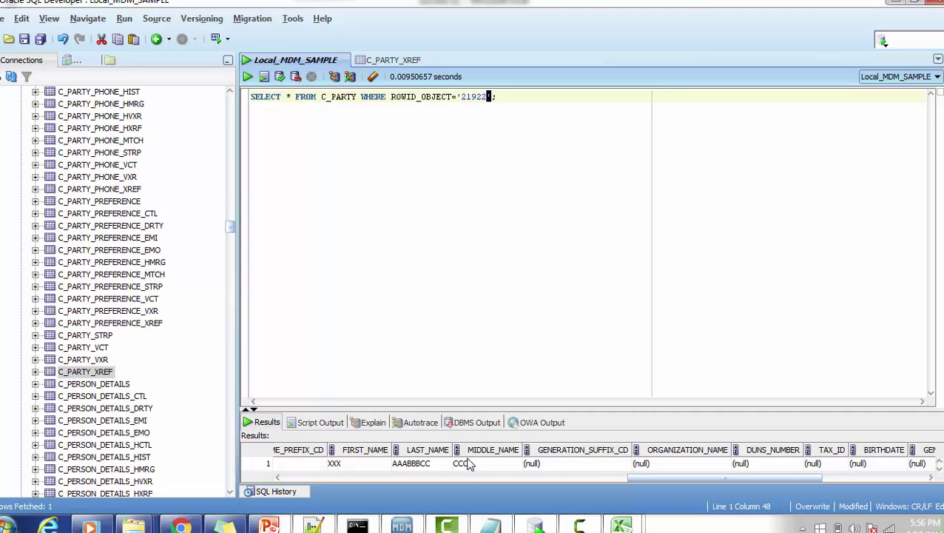
click(897, 3)
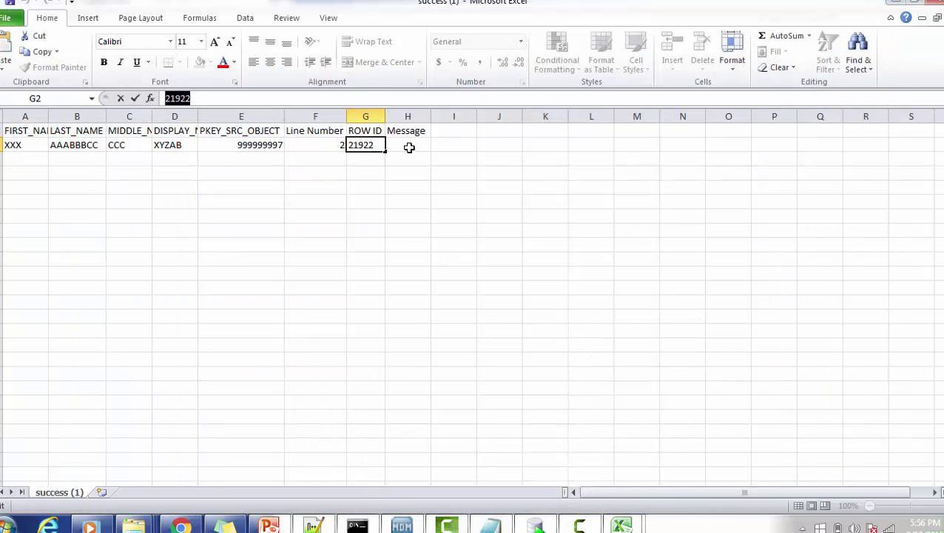
click(407, 146)
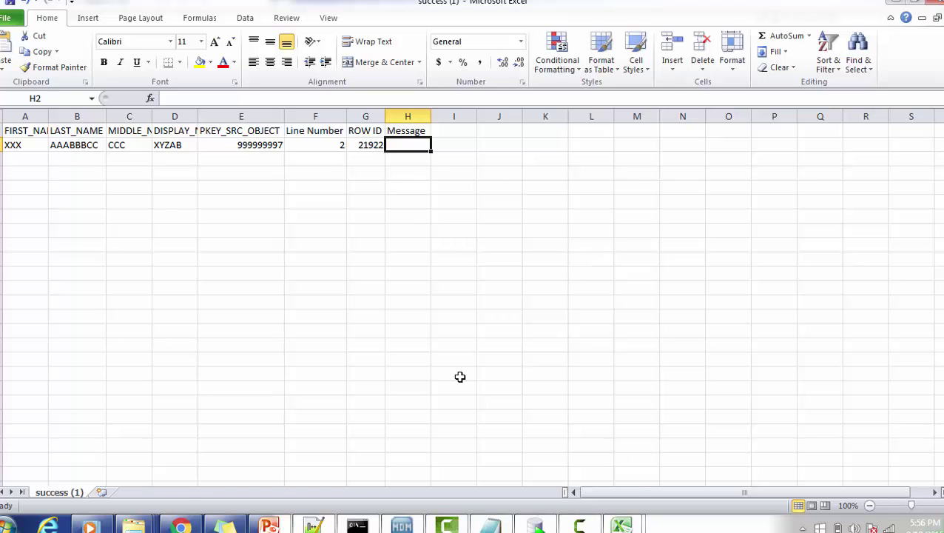
Switch back to Chrome and finish the Profile import
click(180, 525)
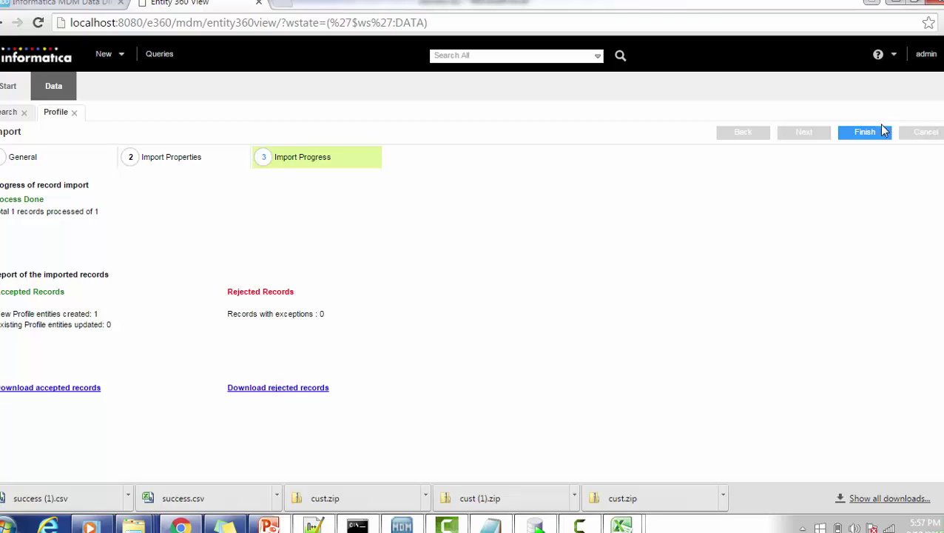
click(864, 133)
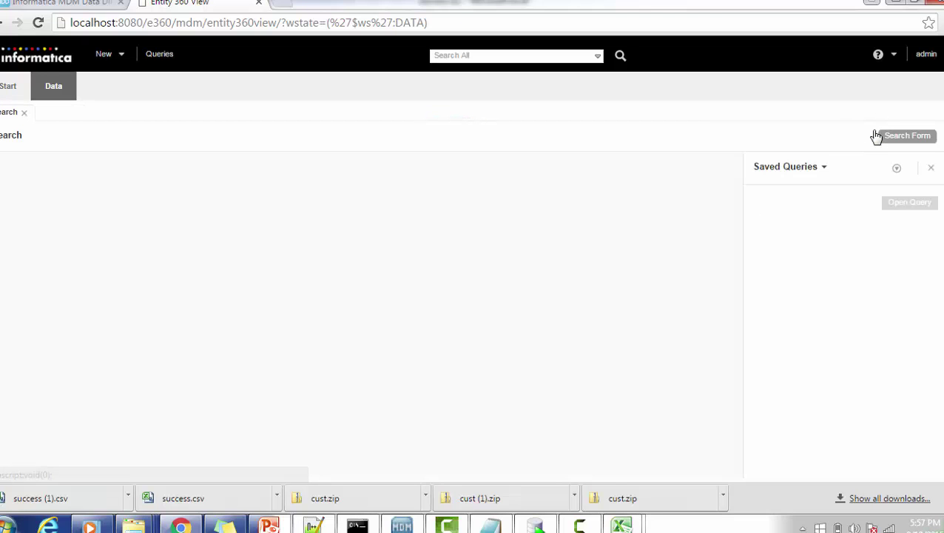